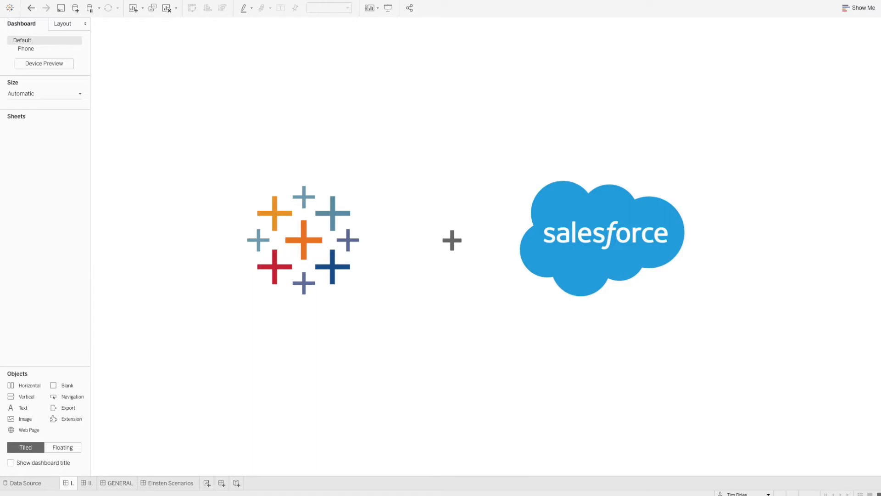
Step: View dashboard II. and open the Einsten Scenarios dashboard
left_click(86, 485)
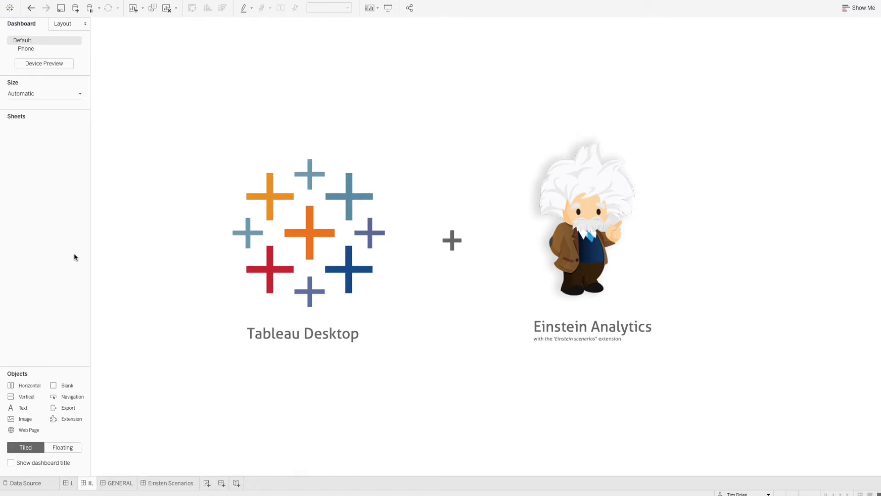
left_click(171, 483)
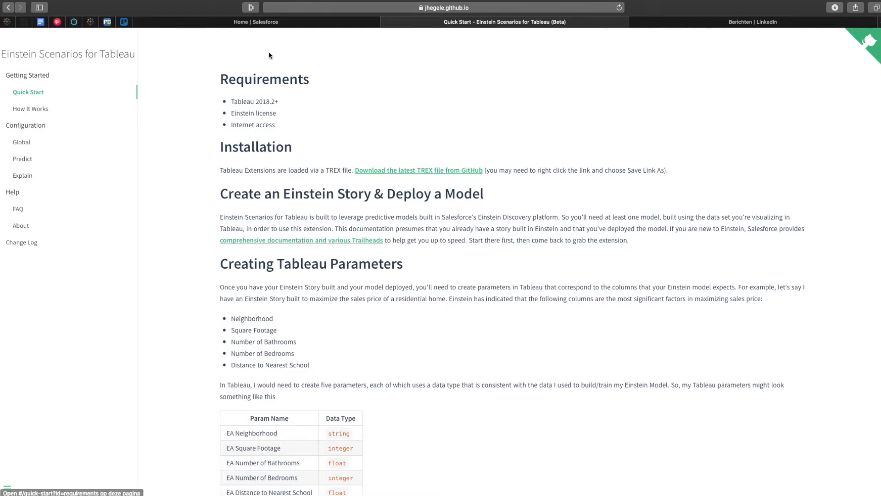
Step: Switch to the Salesforce setup page in the browser and launch Analytics Studio
left_click(262, 22)
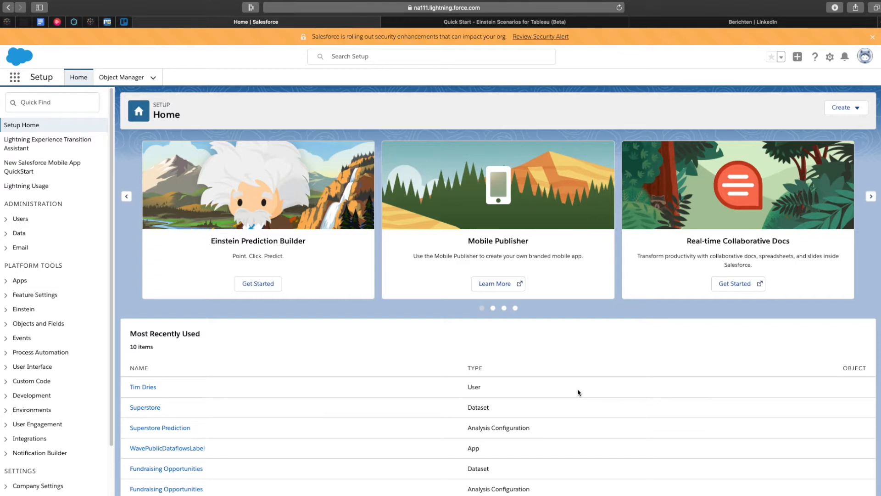
left_click(15, 78)
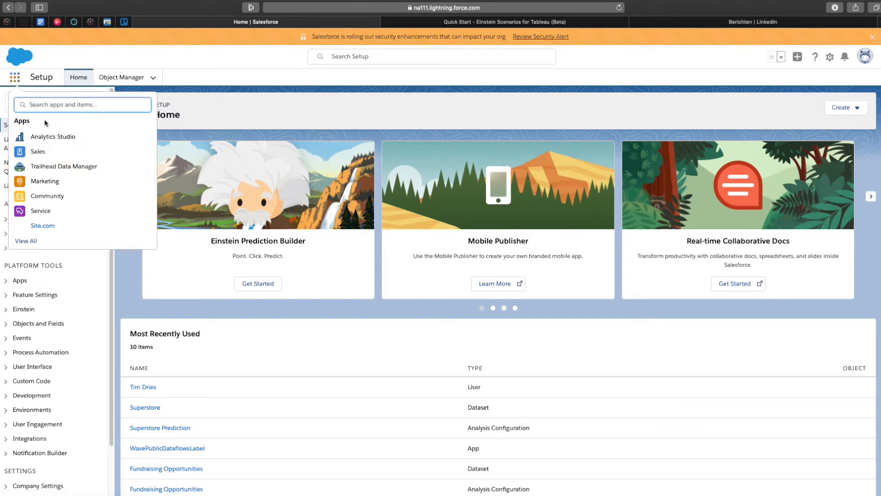
left_click(61, 141)
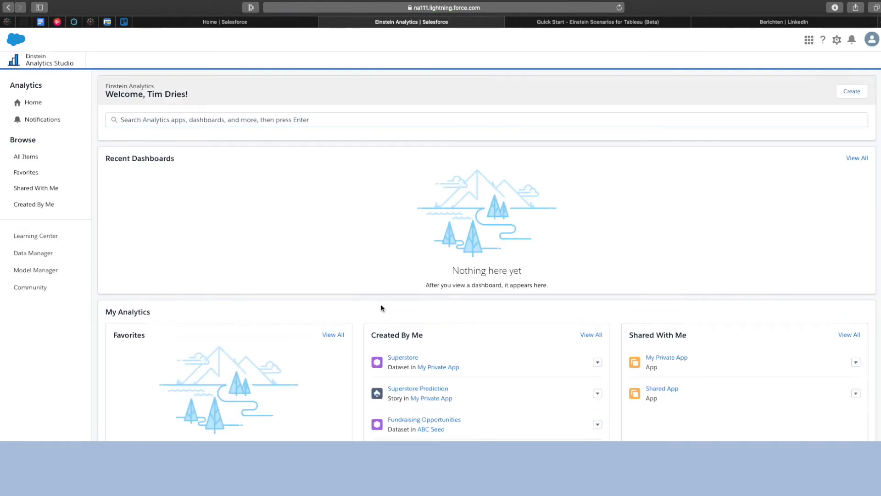
Step: Browse all items, narrow them to datasets, and open the Superstore dataset
left_click(45, 157)
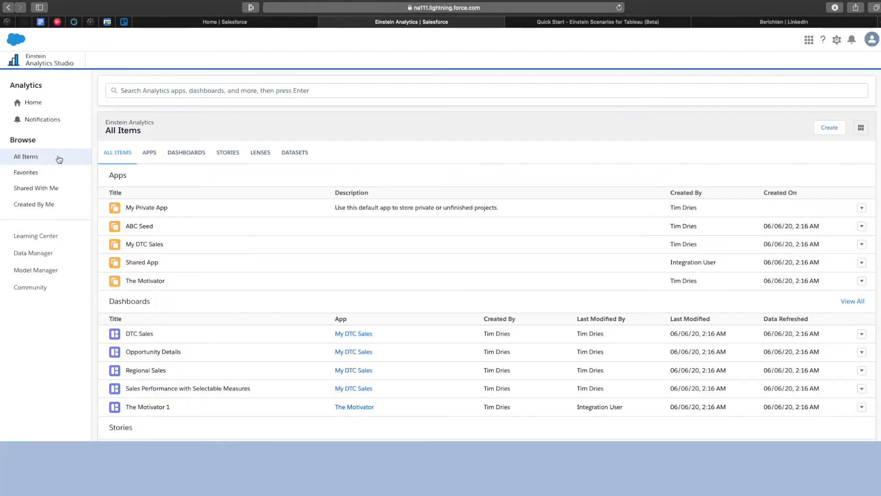
left_click(299, 153)
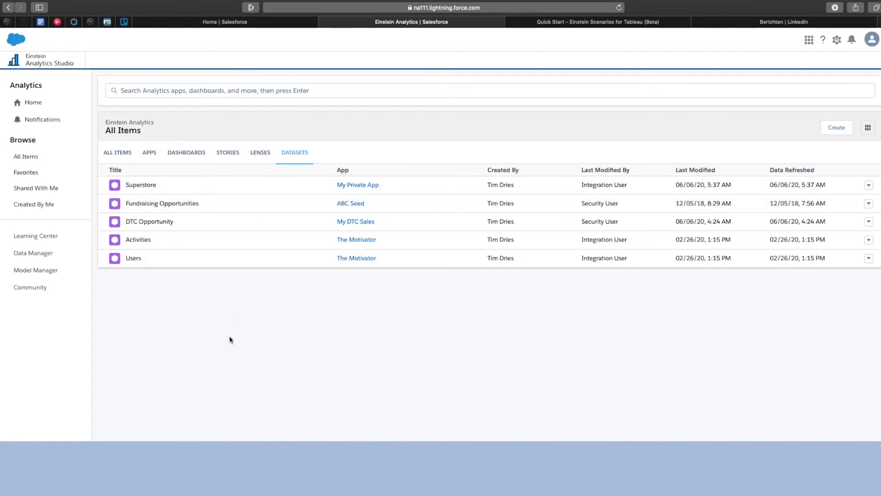
left_click(147, 187)
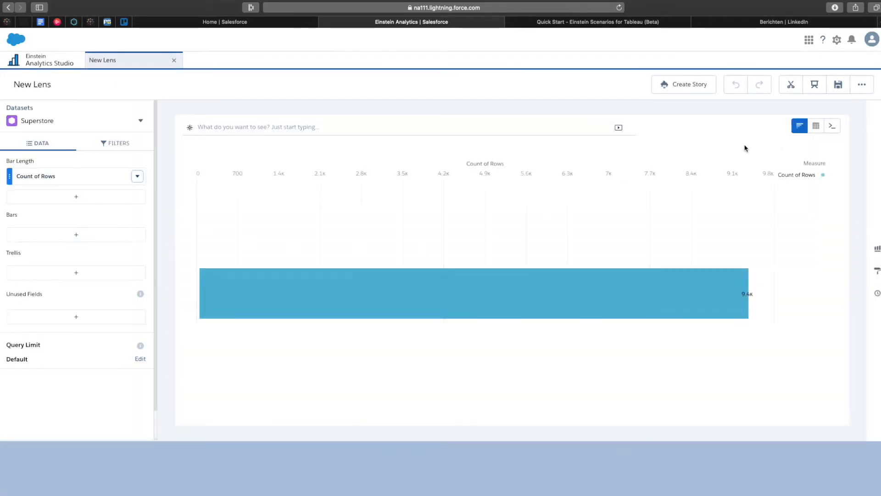
Step: Show the Superstore data as a row-level values table and look through its columns
left_click(816, 126)
left_click(725, 164)
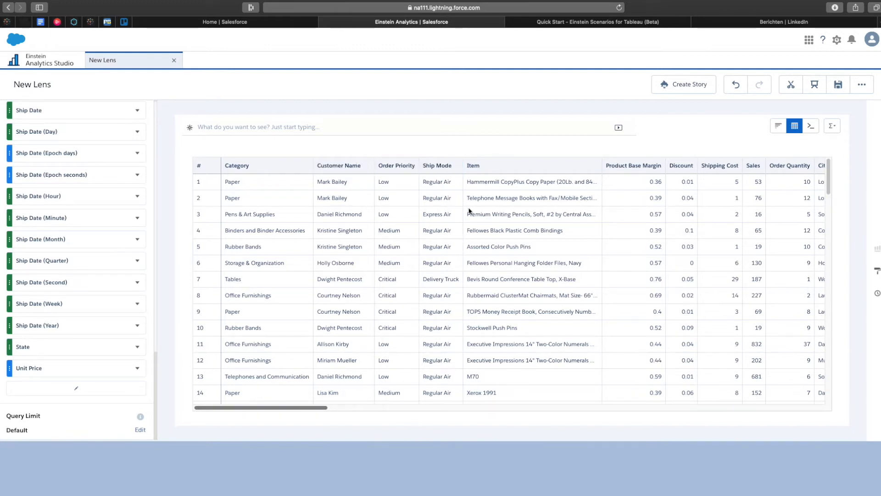
left_click_drag(319, 408, 358, 402)
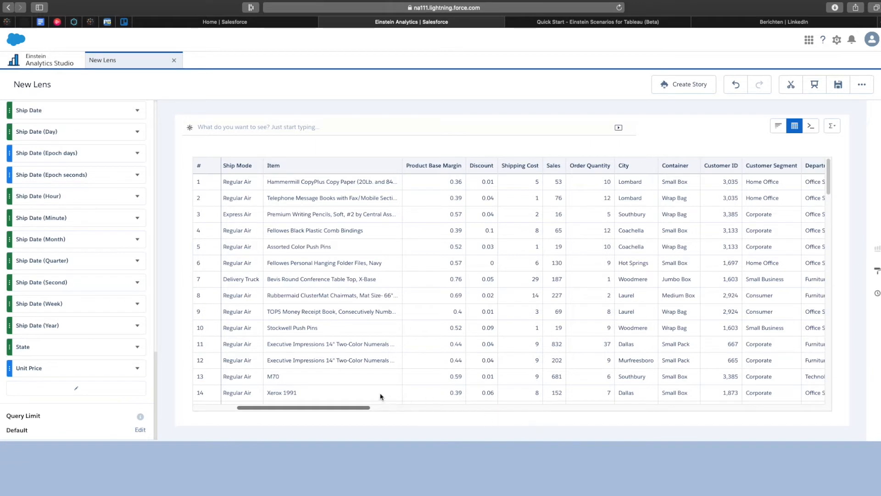
scroll(341, 408, "left", 3)
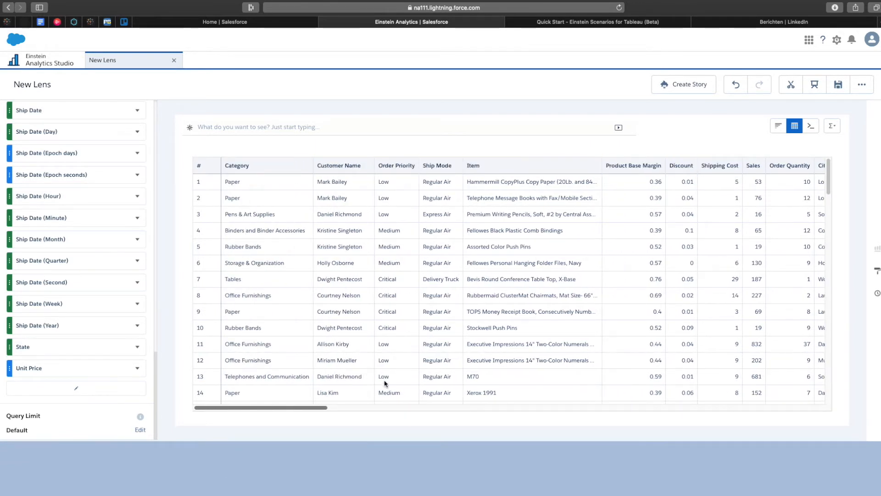
left_click_drag(259, 408, 320, 406)
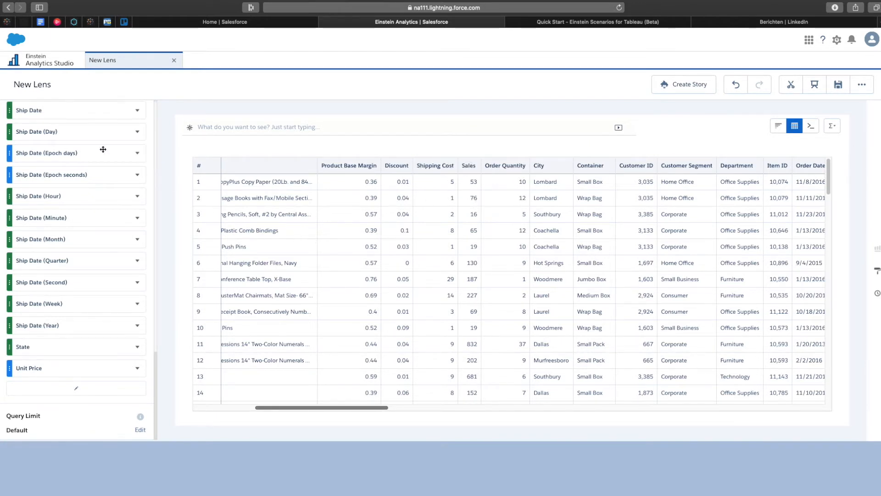
Step: Return to the dataset list and start creating a story from the Superstore dataset
left_click(53, 59)
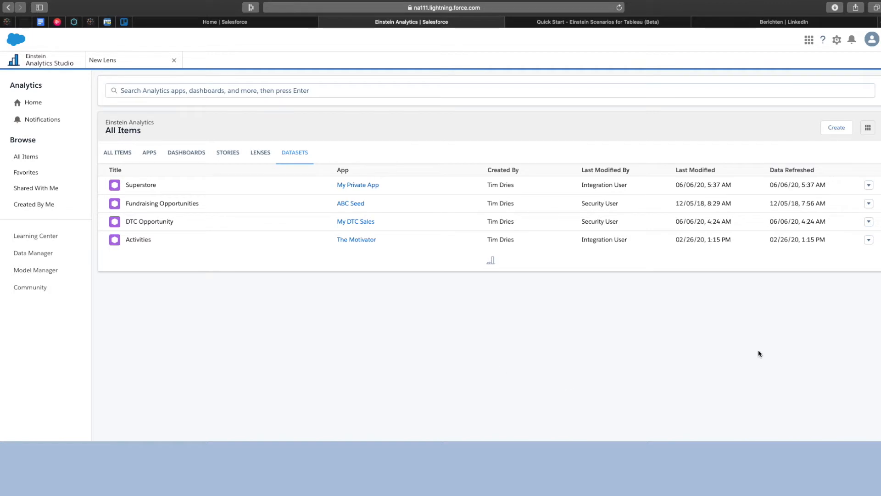
left_click(869, 185)
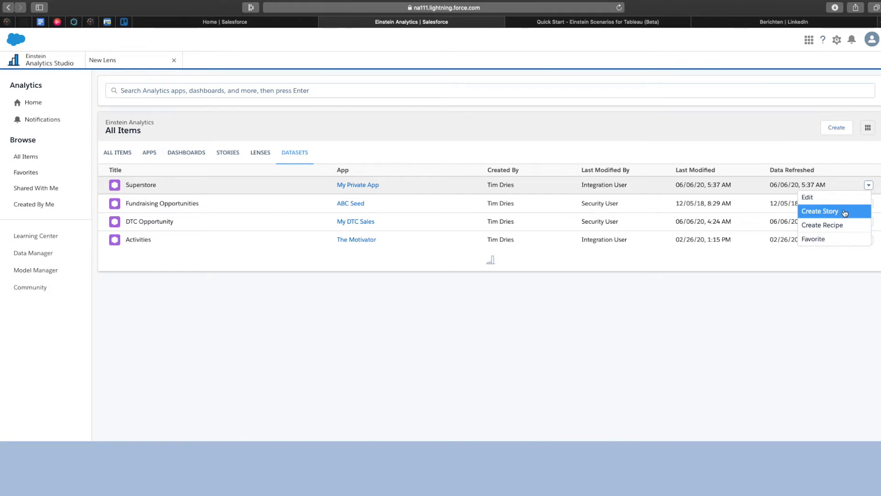
left_click(845, 212)
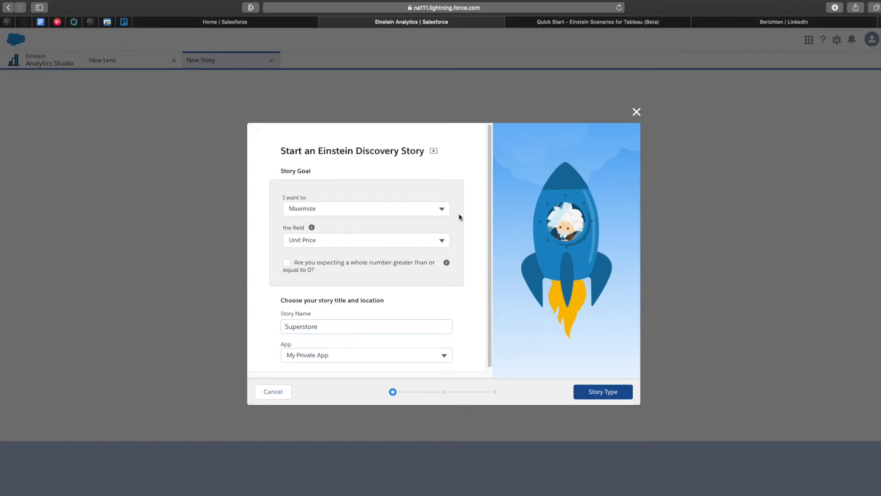
Step: Set the story goal to maximize the Sales field, expecting a whole number greater than or equal to 0
left_click(441, 208)
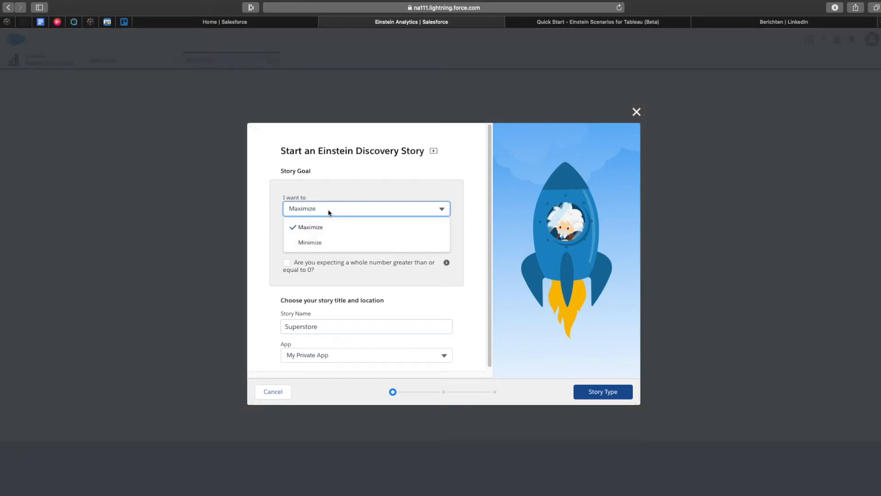
left_click(338, 194)
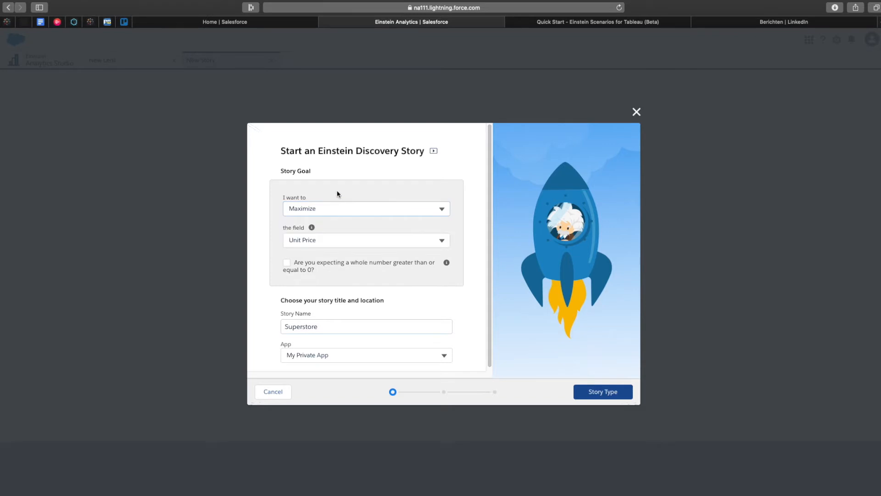
left_click(340, 242)
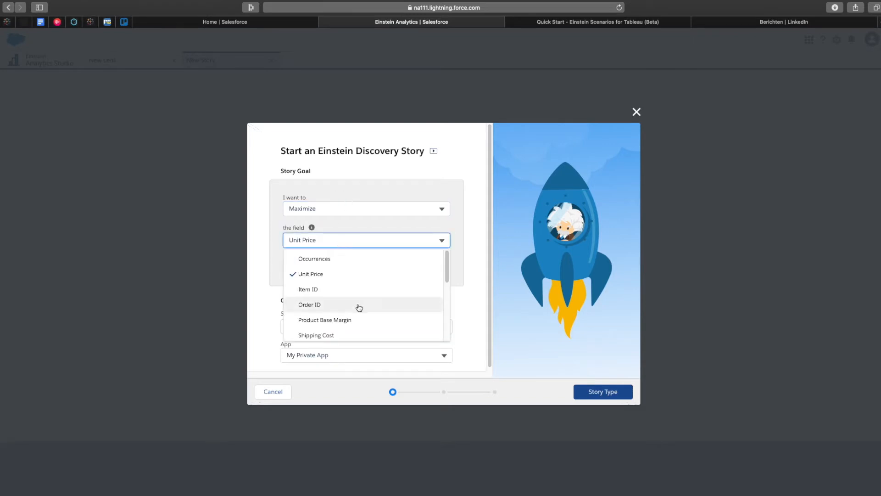
scroll(358, 307, "down", 1)
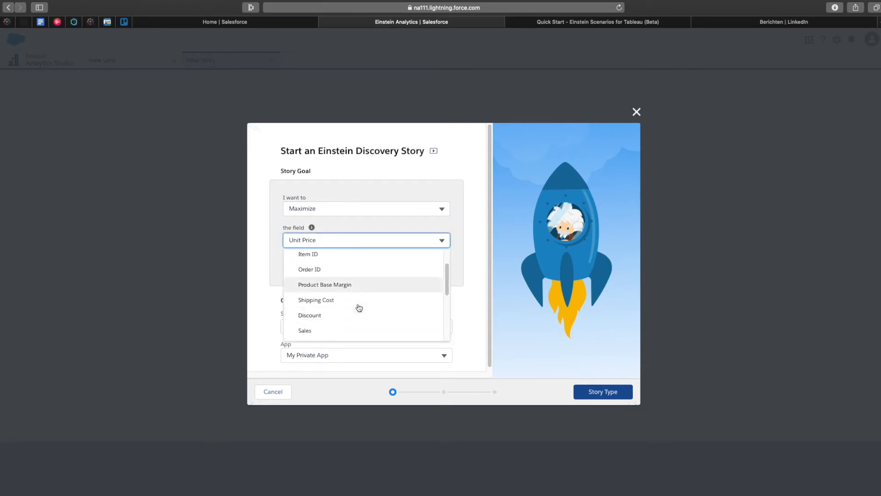
left_click(305, 328)
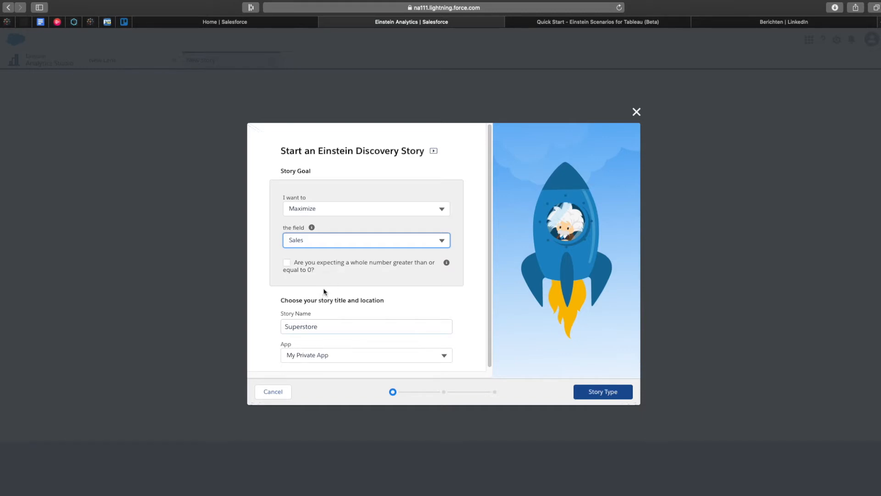
left_click(287, 264)
scroll(396, 323, "down", 1)
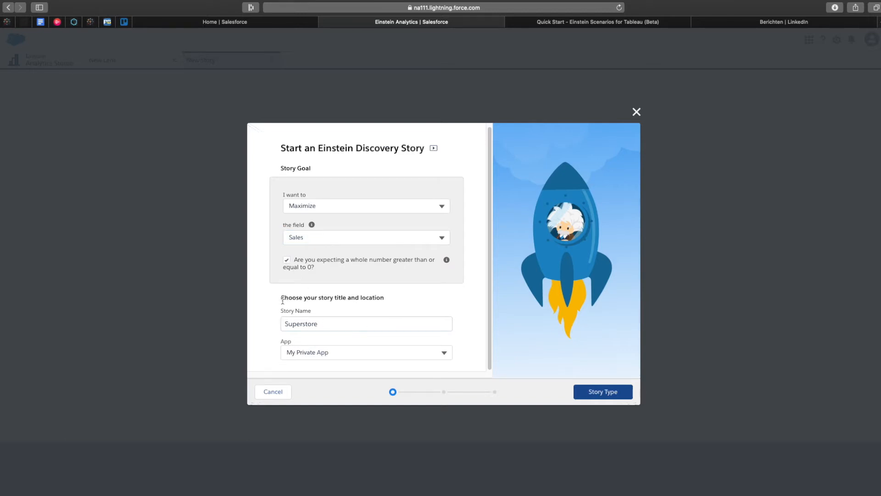
Step: Name the story Superstore v1, keep it in My Private App, and continue to the story type
left_click(330, 325)
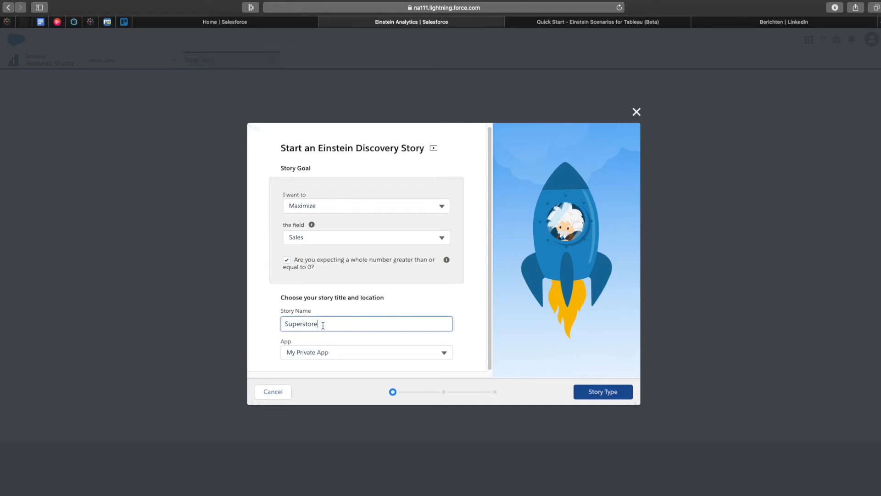
type("vs")
type("1")
left_click(403, 352)
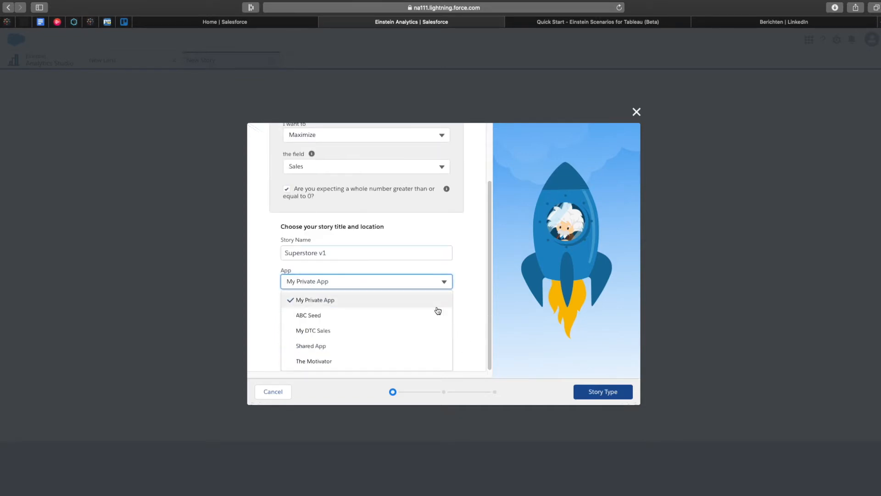
left_click(350, 271)
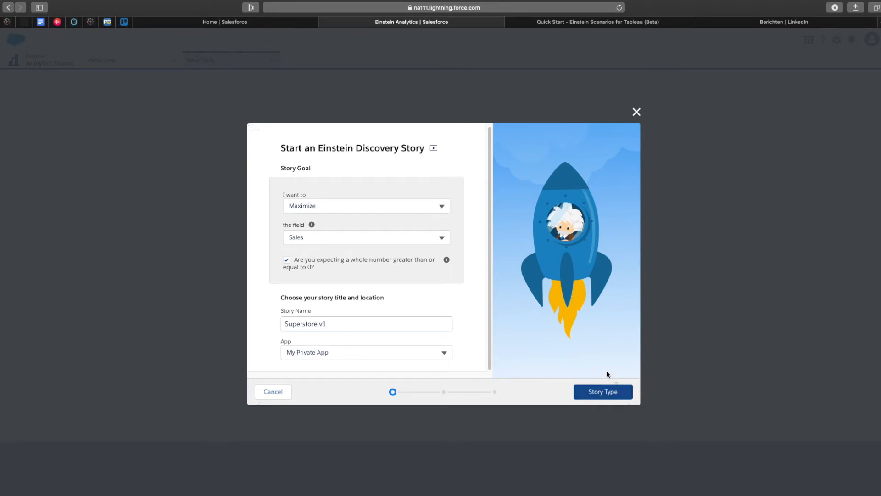
left_click(597, 394)
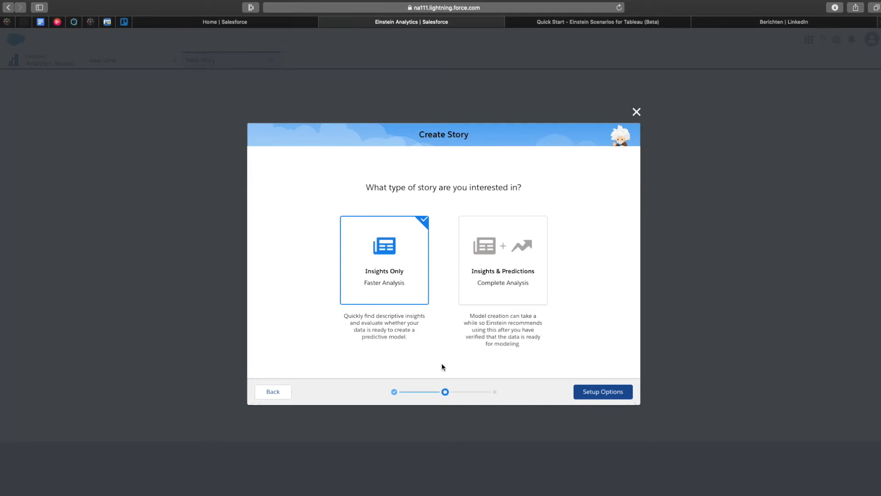
Step: Choose the Insights & Predictions story type with Manual field selection and continue to the data options
left_click(504, 296)
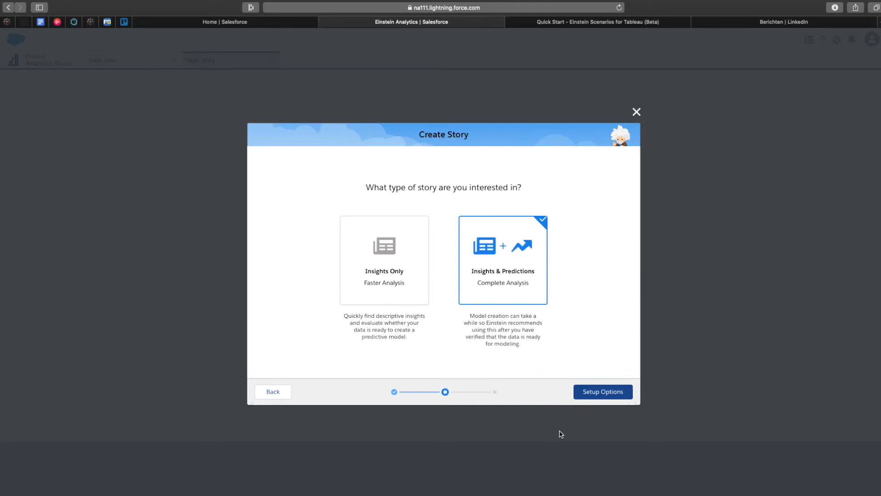
left_click(593, 391)
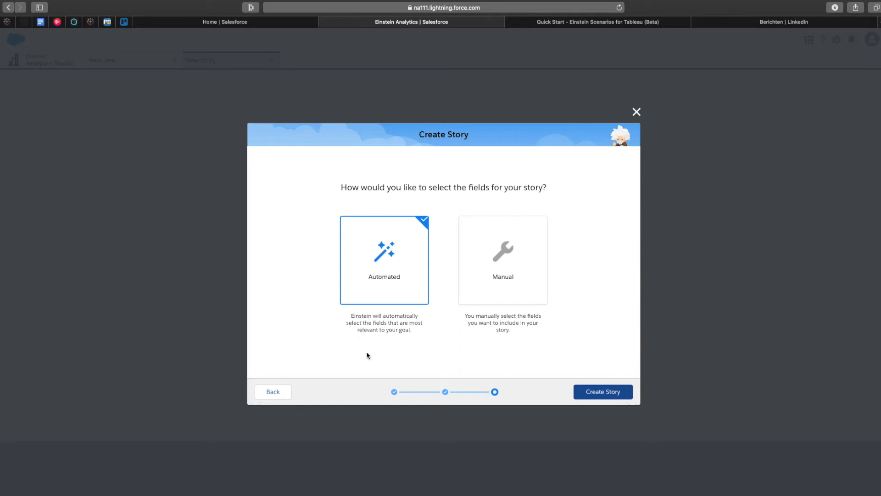
left_click(495, 300)
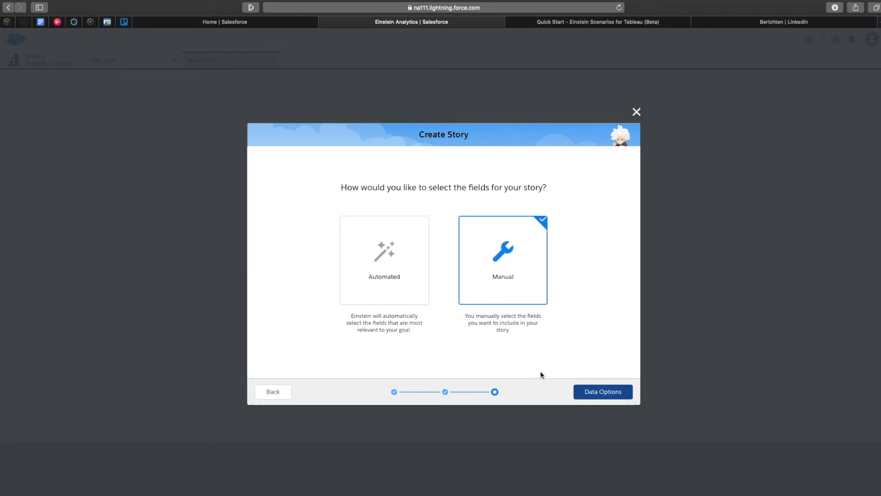
left_click(592, 392)
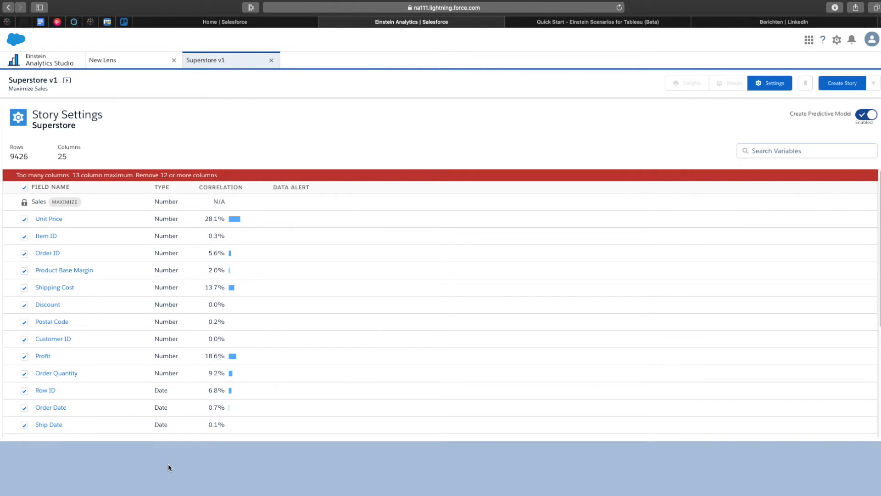
Step: Deselect all story fields, sort them by field name, and include only Category, Customer Segment and Department
left_click(24, 187)
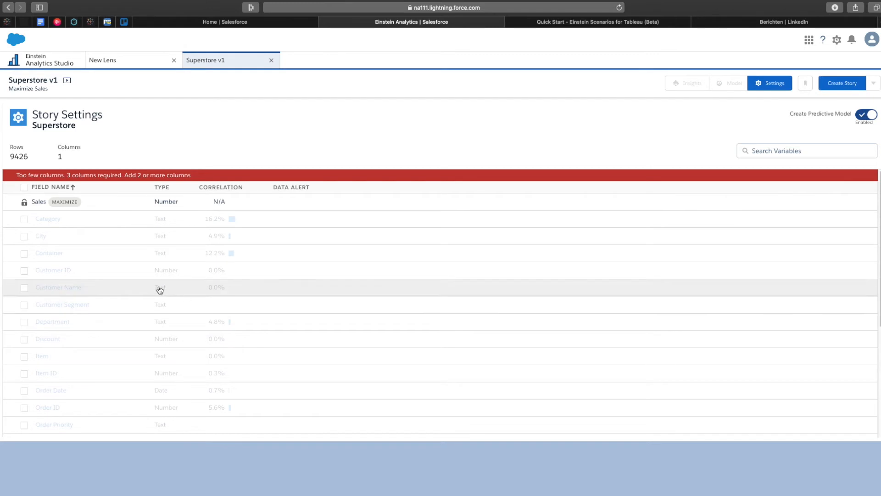
left_click(24, 219)
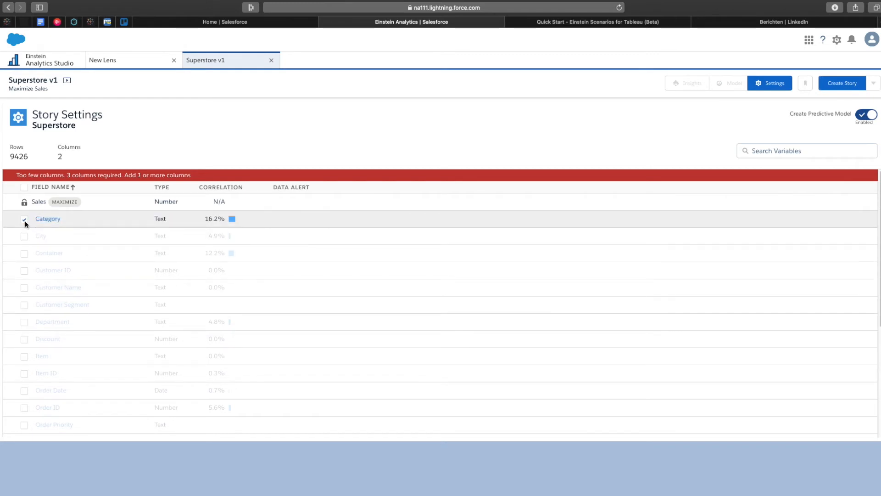
left_click(25, 305)
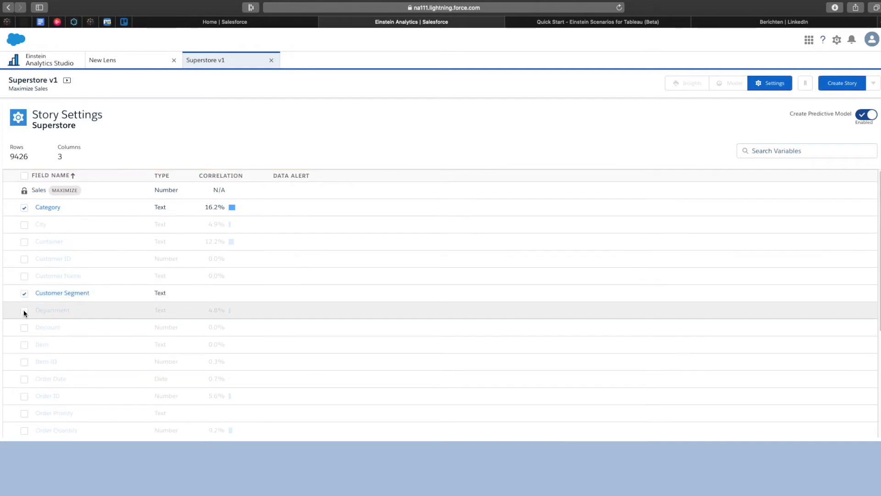
left_click(24, 310)
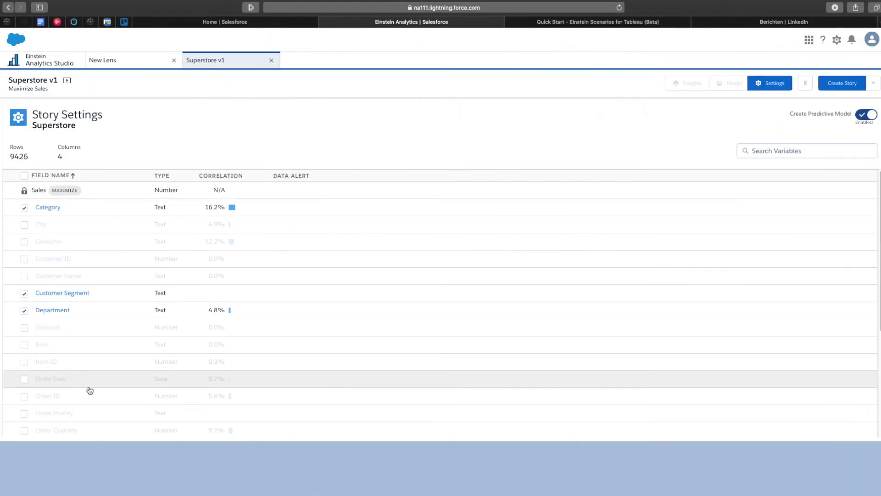
Step: Include one more field from the lower part of the alphabetical field list and review the selected fields
scroll(90, 391, "down", 1)
scroll(90, 391, "down", 4)
left_click(24, 399)
scroll(208, 417, "up", 2)
scroll(209, 417, "down", 1)
scroll(206, 415, "down", 2)
scroll(205, 415, "up", 4)
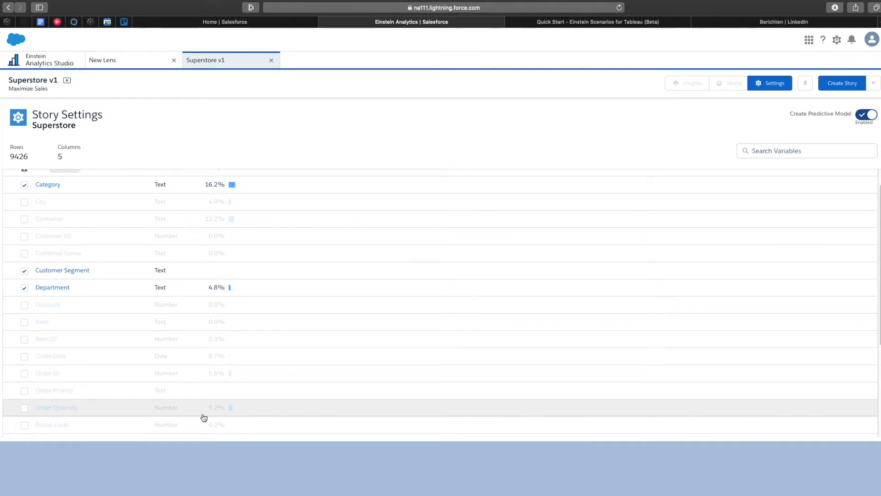
scroll(254, 348, "up", 1)
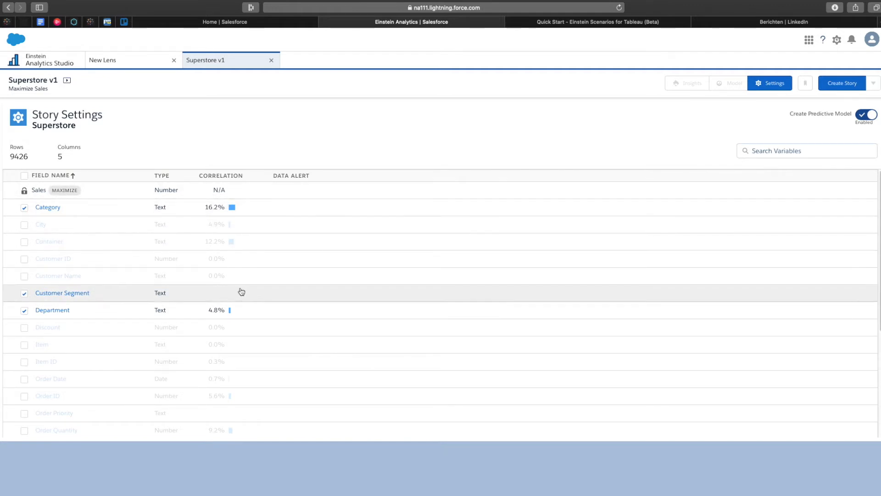
Step: Review the selected story fields and create the story with the predictive model enabled
scroll(234, 386, "down", 2)
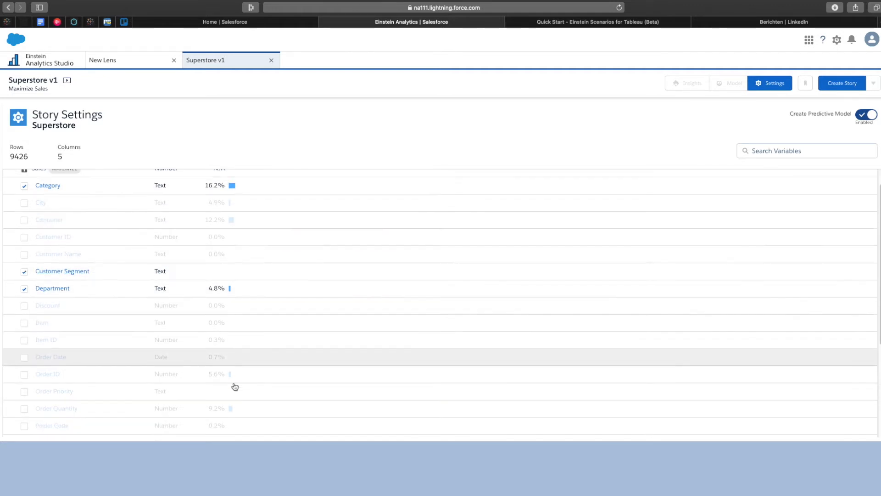
scroll(237, 390, "up", 2)
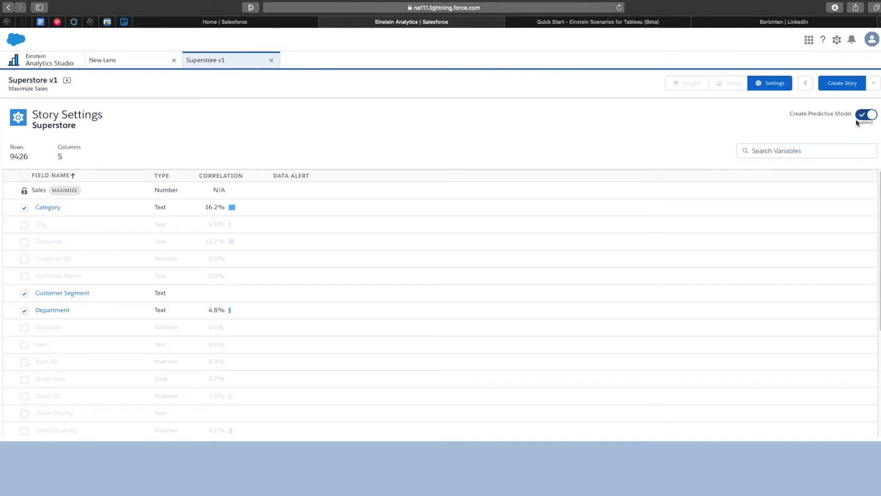
left_click(838, 87)
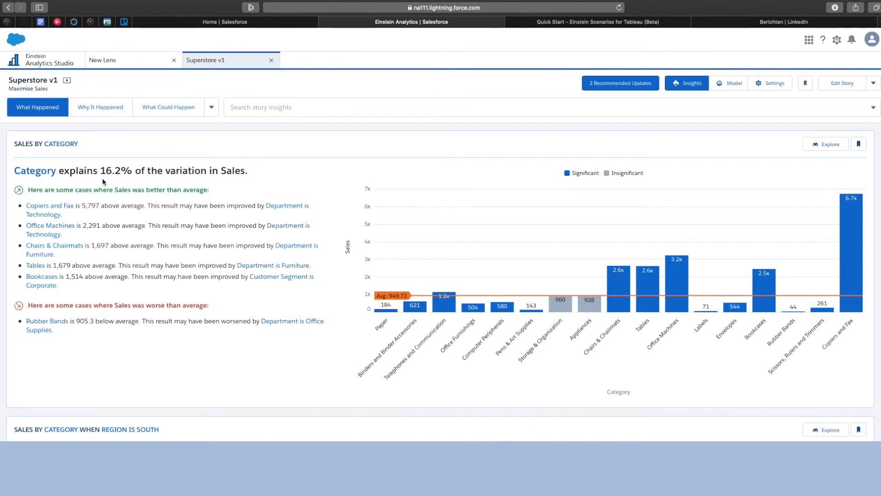
Step: Examine the story's What Happened, Why It Happened and What Could Happen insights for Sales
left_click(103, 109)
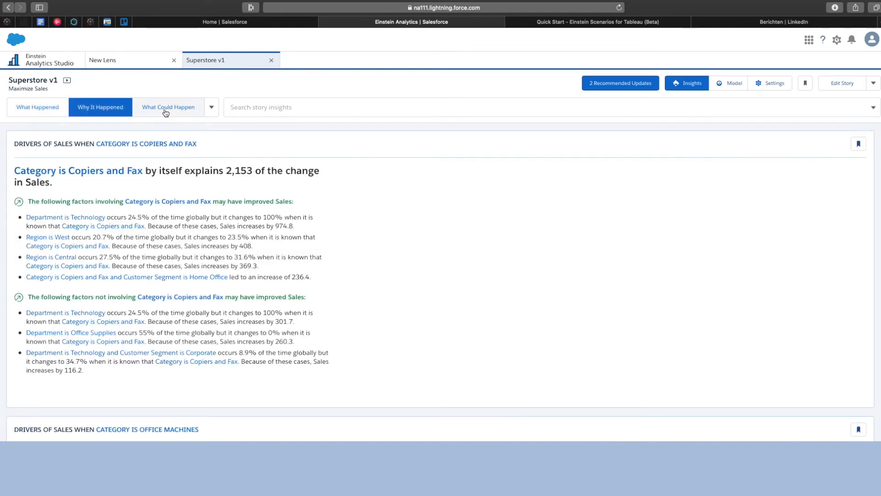
left_click(176, 109)
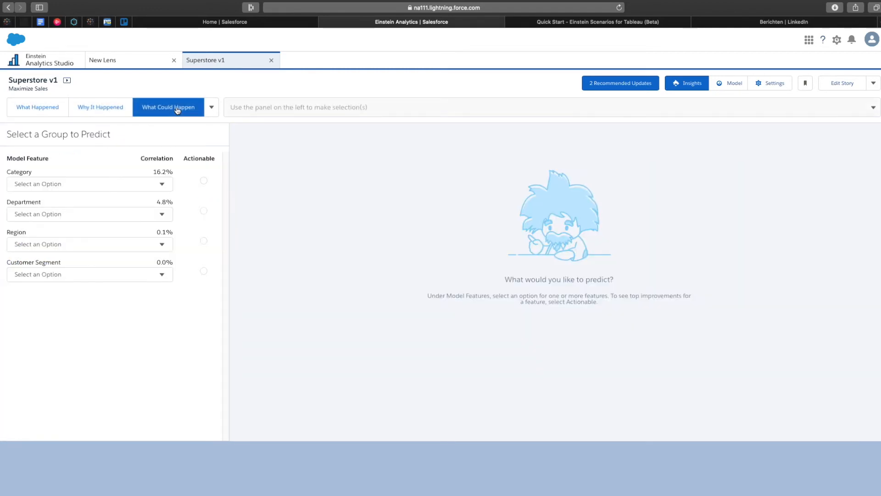
left_click(28, 108)
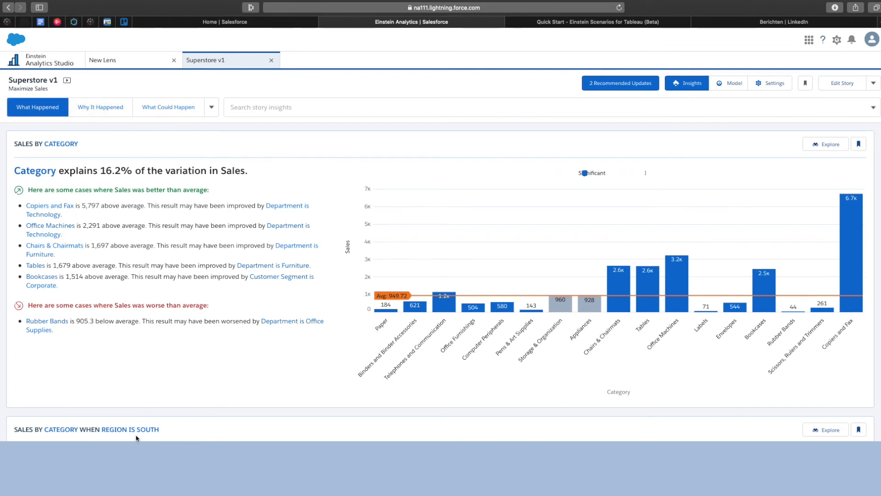
left_click(95, 113)
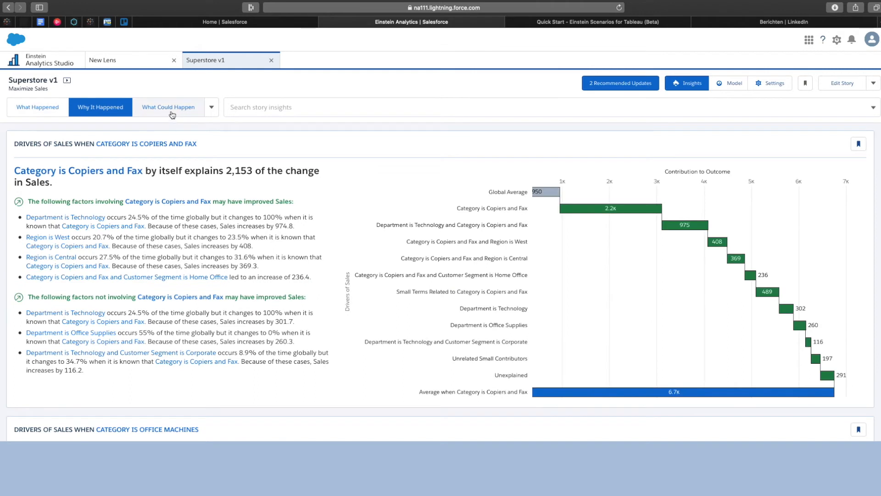
left_click(171, 112)
left_click(40, 117)
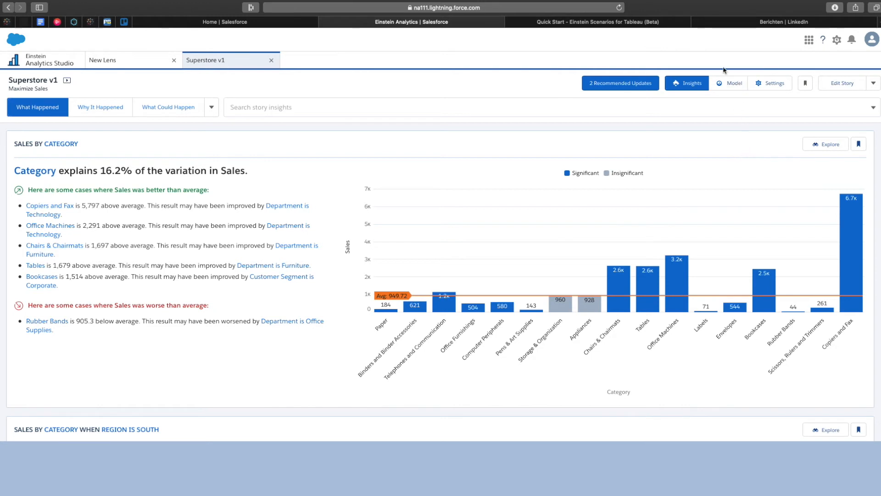
Step: Examine the story's model validation overview, focusing on the duplicates and outliers checks
left_click(729, 83)
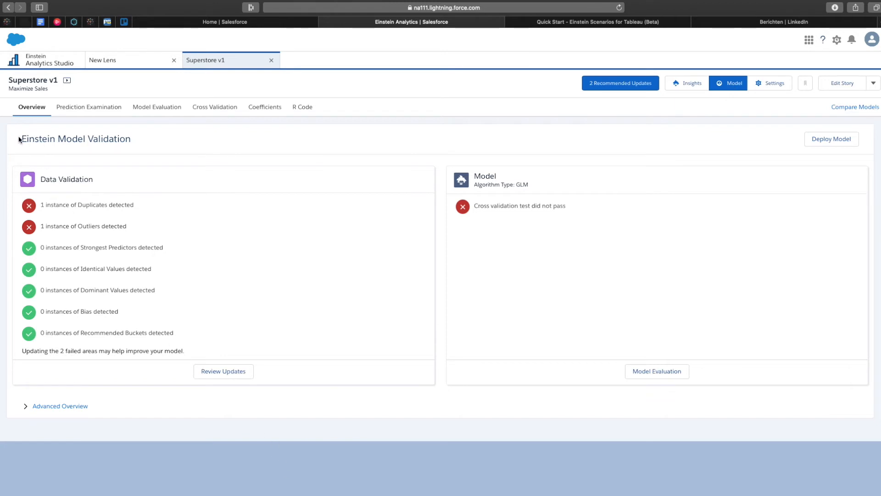
left_click_drag(22, 137, 124, 137)
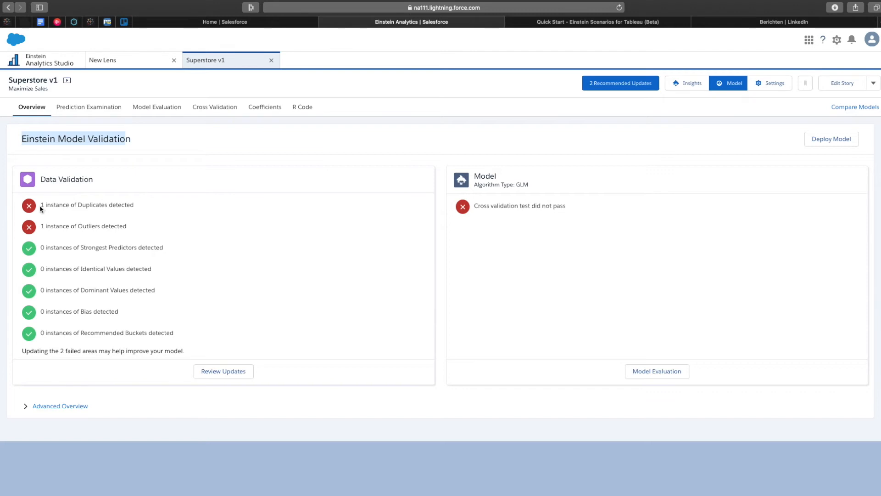
left_click_drag(40, 204, 137, 206)
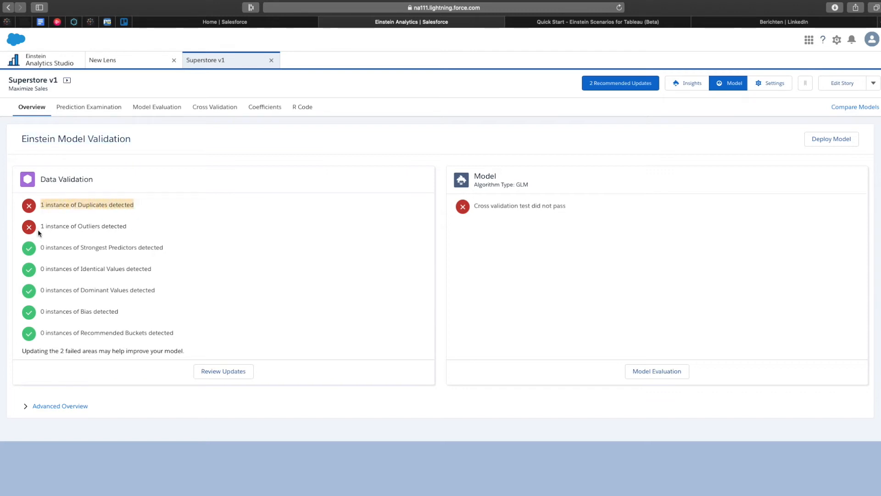
left_click_drag(40, 226, 129, 226)
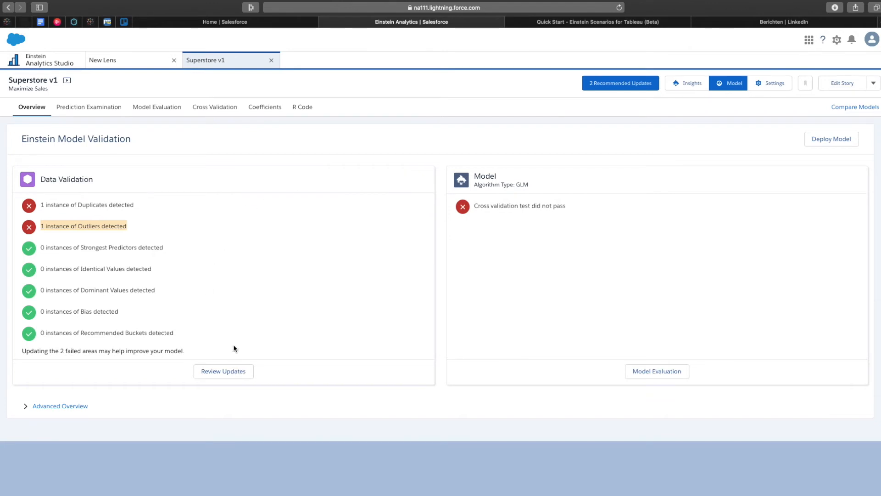
left_click(266, 314)
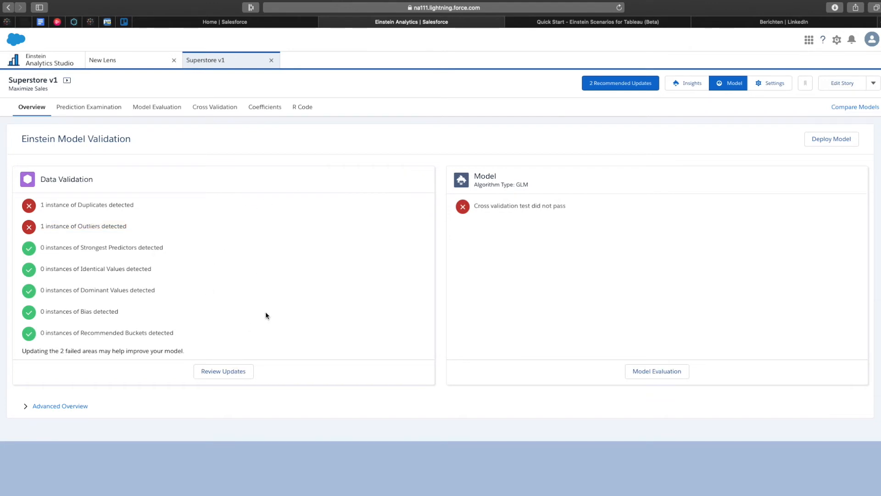
Step: Review the recommended data updates, choose to remove the Sales outliers, and create a new version of the story
left_click(236, 369)
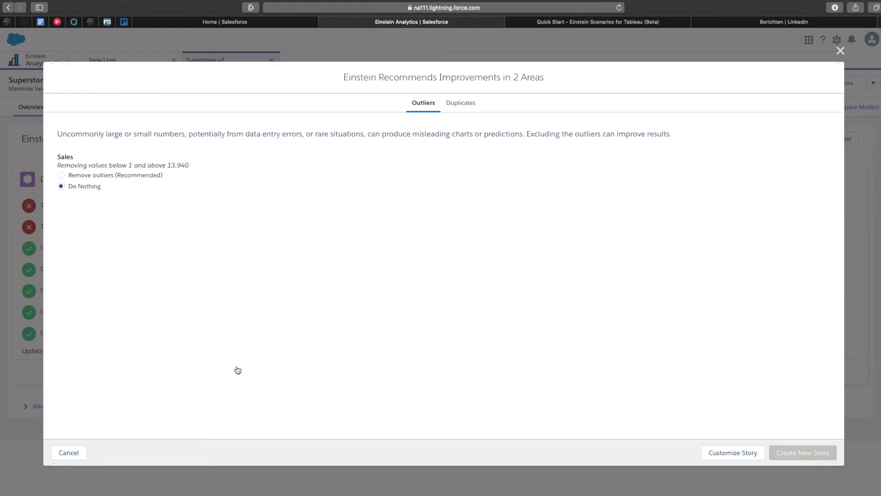
left_click(61, 175)
left_click_drag(109, 165, 192, 166)
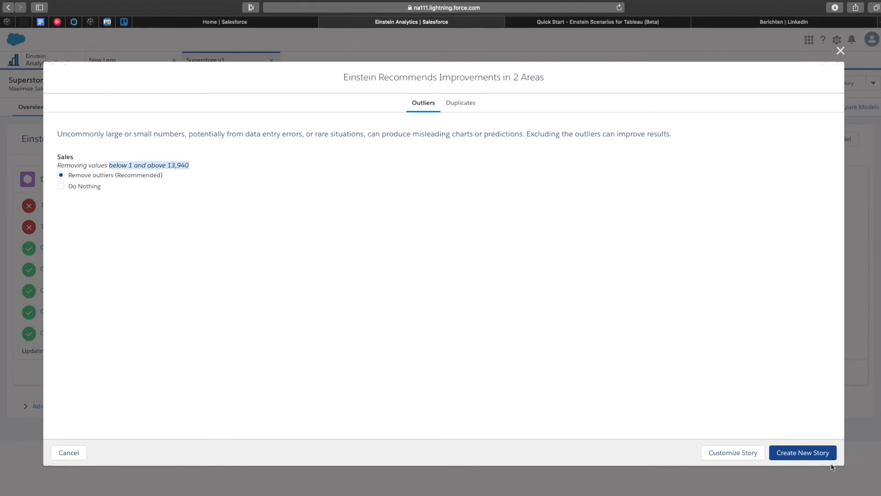
left_click(802, 455)
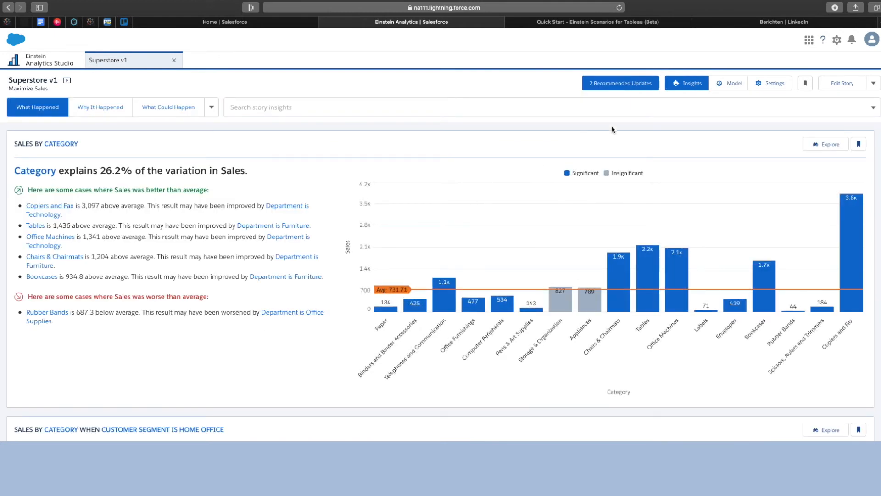
Step: Start deploying the story's model as a new prediction titled Superstore Prediction (DEMO) and continue to the object selection
left_click(730, 85)
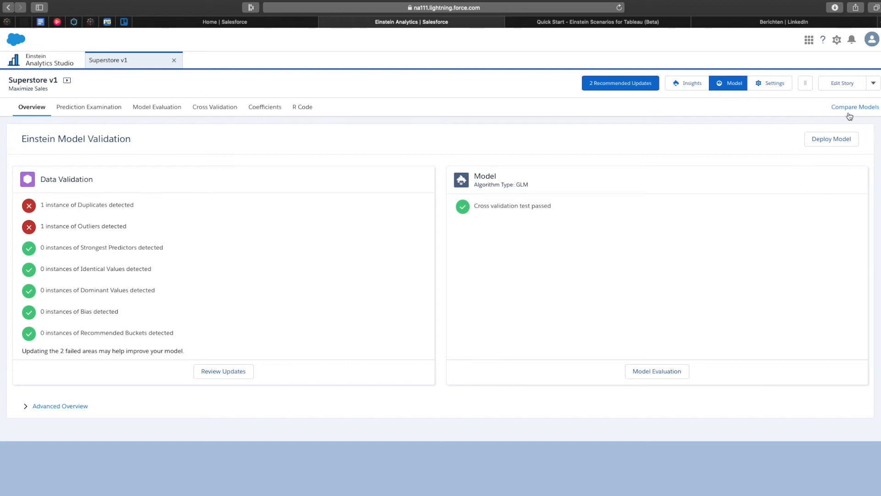
left_click(831, 139)
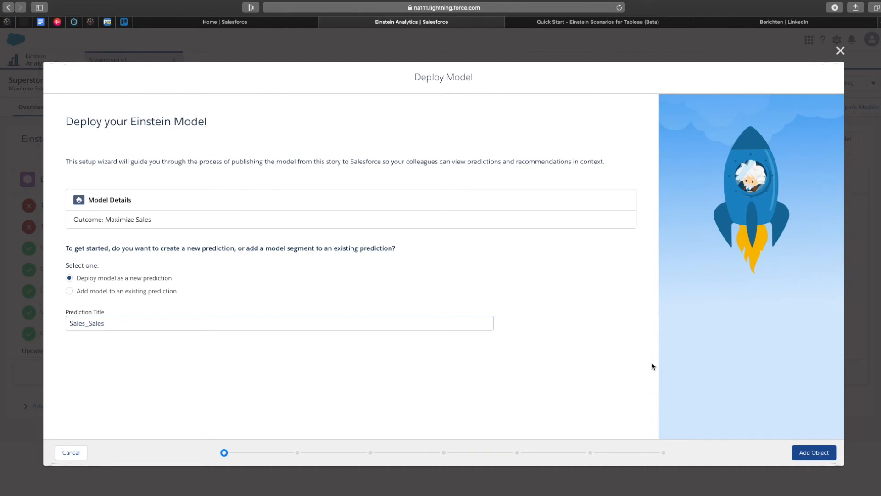
left_click_drag(68, 122, 208, 117)
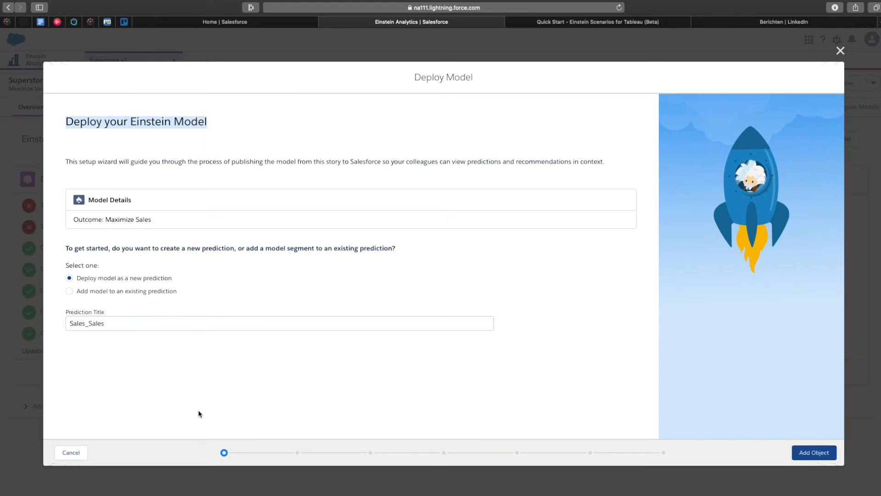
left_click(205, 372)
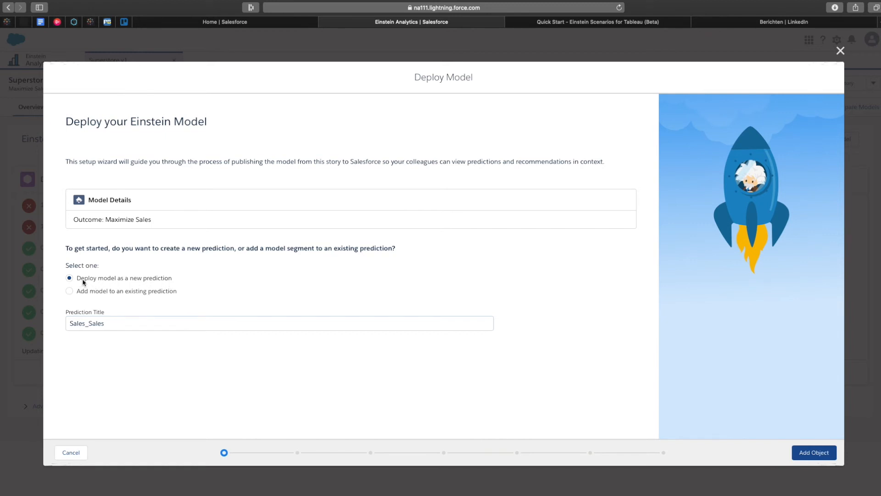
left_click_drag(120, 323, 7, 318)
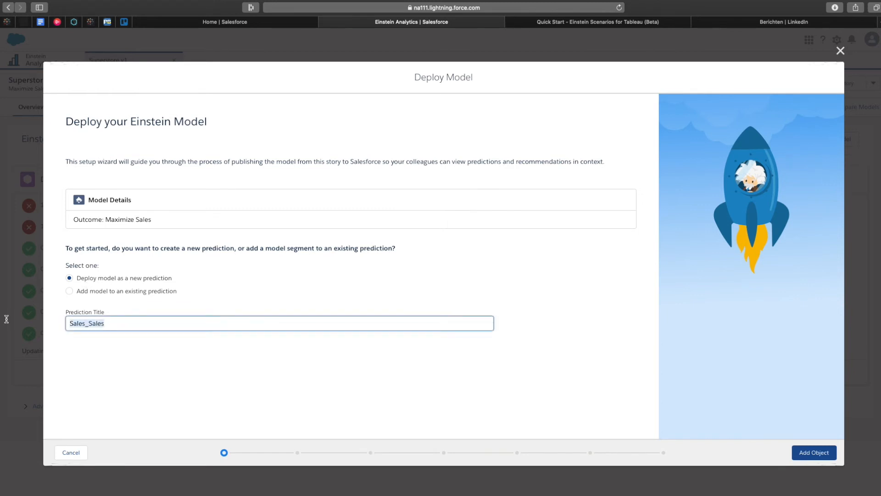
type("Superstore Prediction (DEMO)")
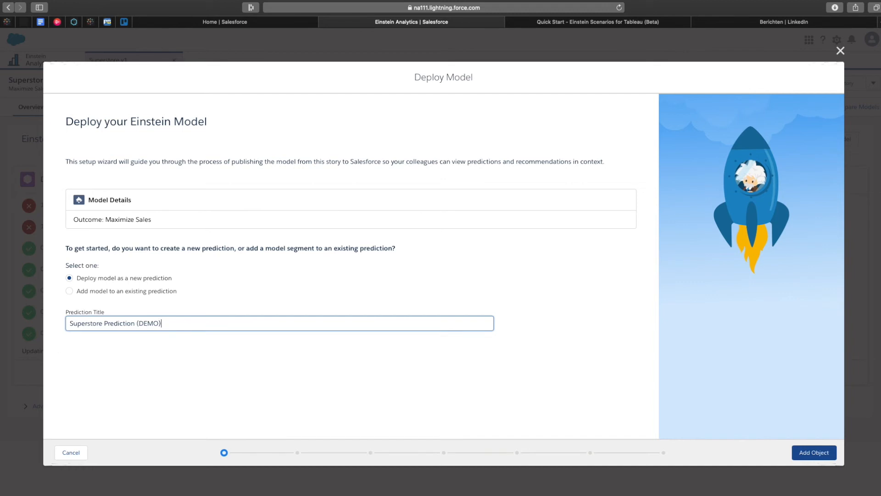
left_click(807, 453)
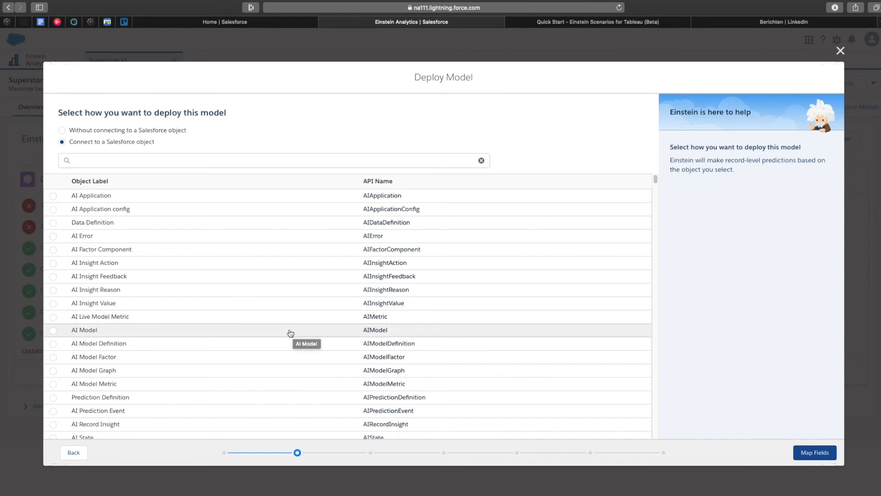
Step: Set the deployment to run without connecting to a Salesforce object, with no segment and no actionable variables, and continue to the review
left_click(62, 132)
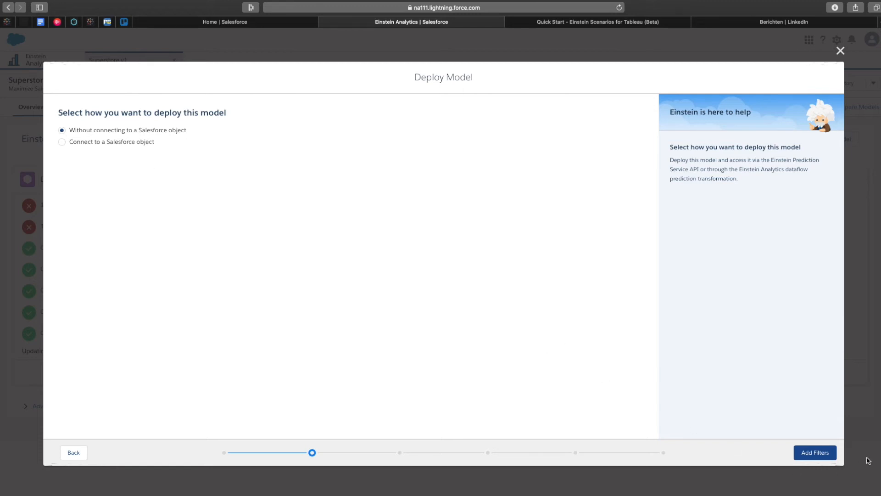
left_click(809, 455)
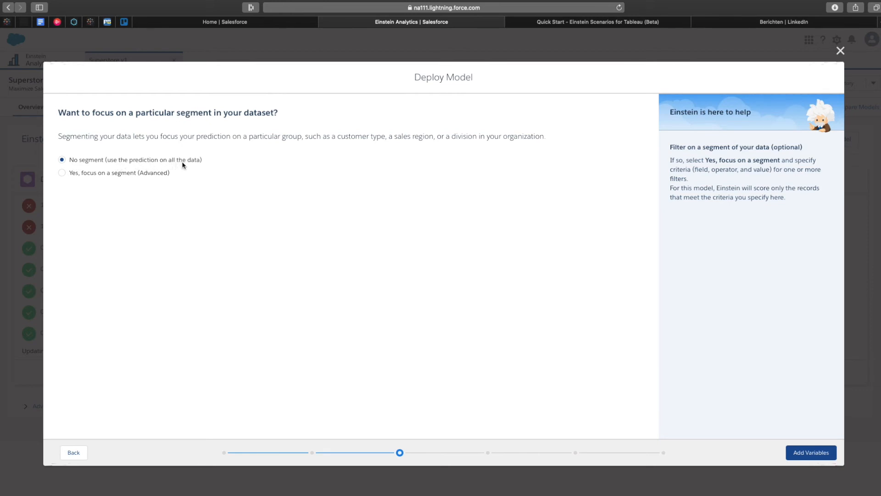
left_click(813, 453)
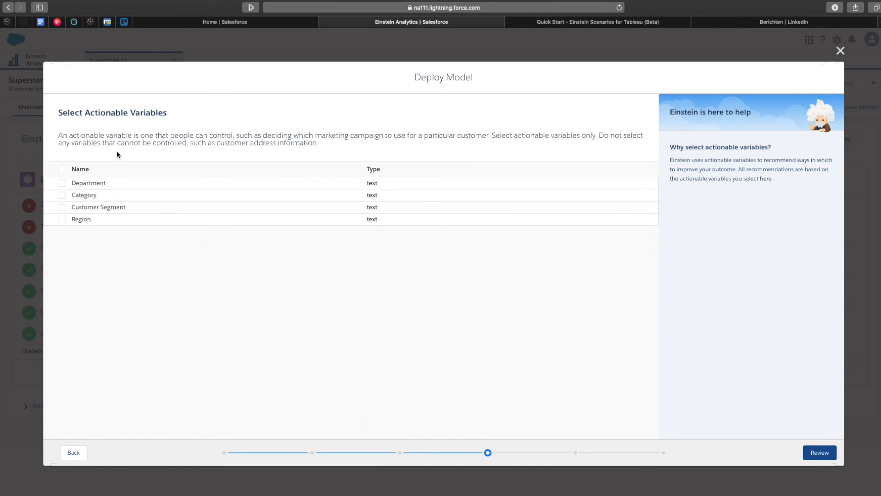
left_click_drag(59, 113, 173, 119)
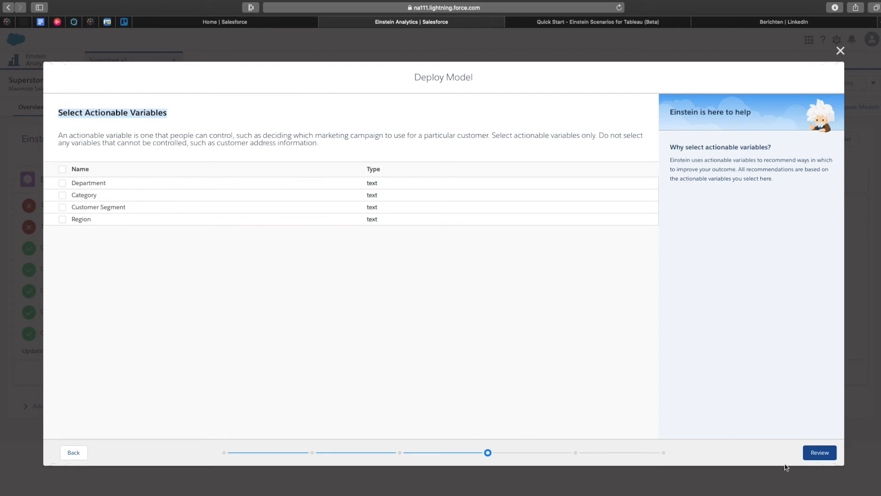
left_click(811, 455)
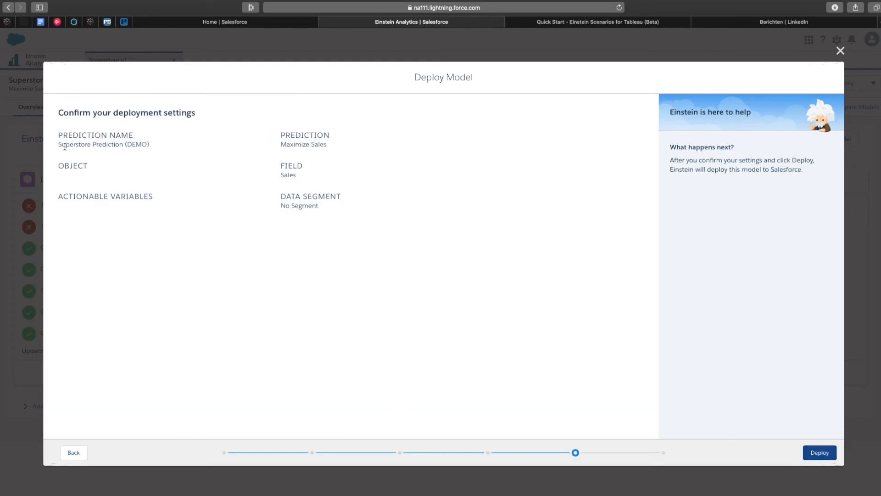
Step: Check the prediction name, outcome, field and data segment, deploy the model, and return to the Analytics Studio home page
left_click_drag(61, 144, 150, 144)
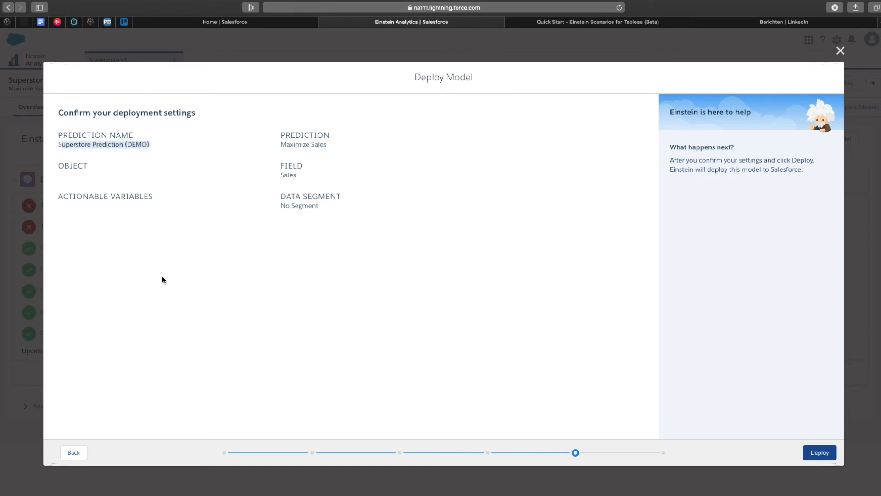
left_click_drag(354, 147, 280, 145)
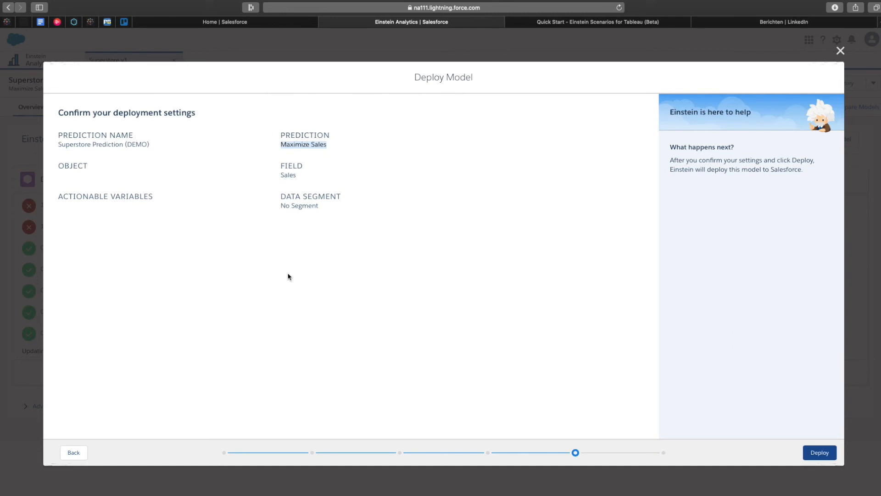
left_click_drag(298, 180, 278, 175)
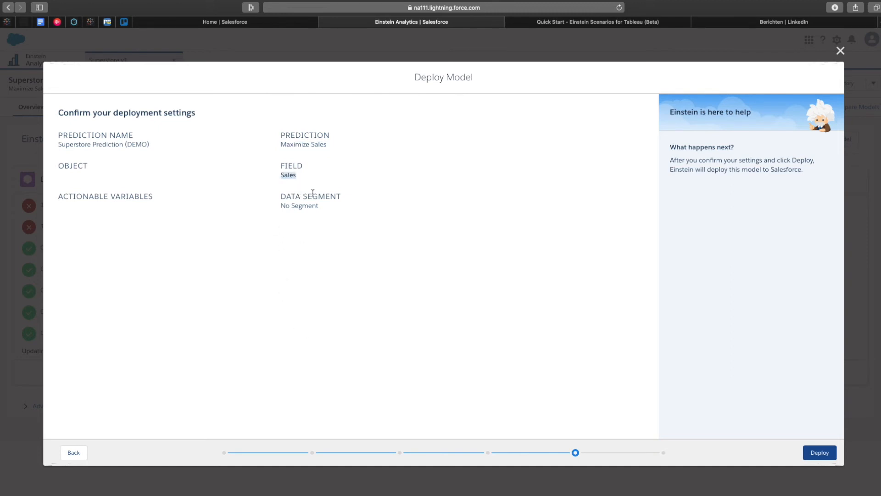
left_click_drag(274, 193, 333, 211)
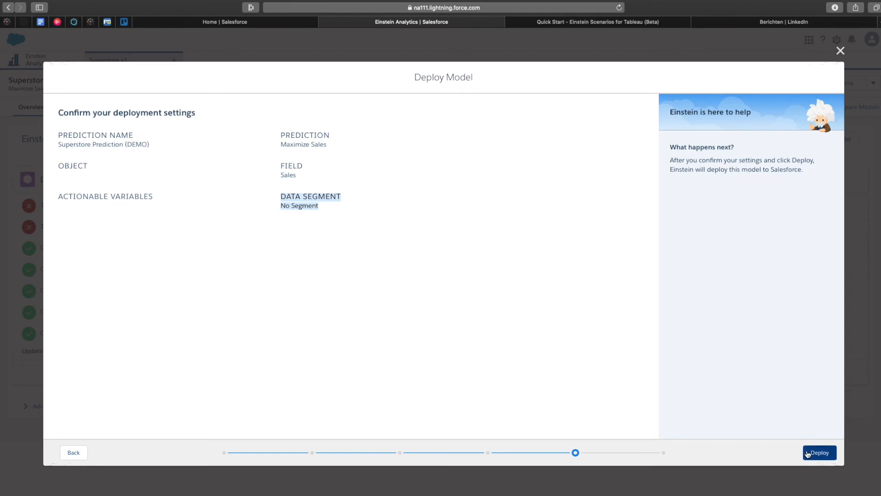
left_click(819, 452)
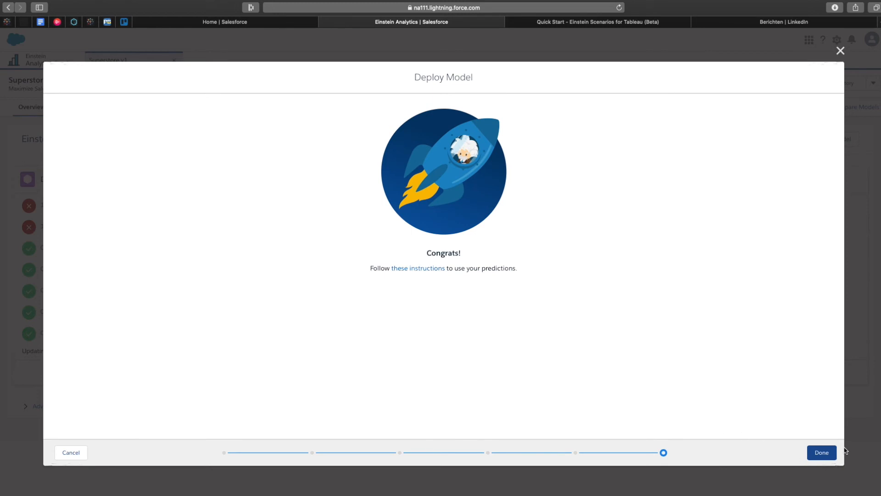
left_click(815, 454)
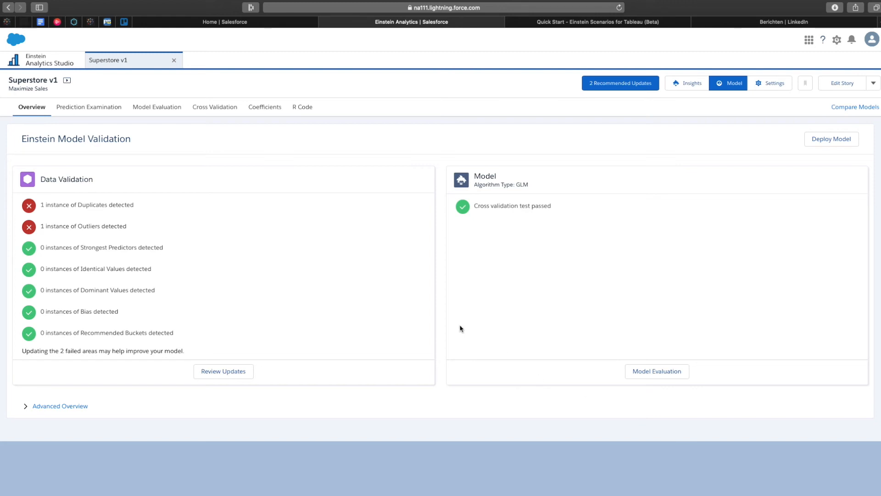
left_click(50, 64)
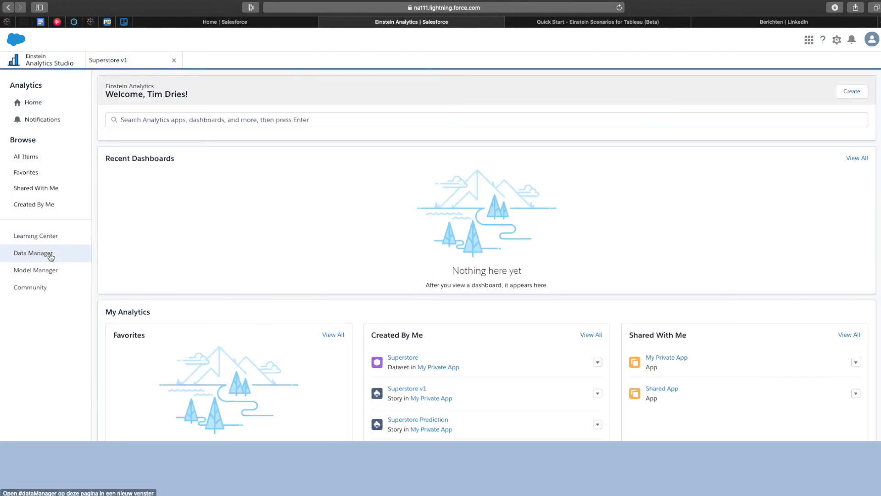
Step: Check the deployed predictions in the Model Manager, and switch to the Einstein Scenarios workbook in Tableau Desktop
left_click(30, 274)
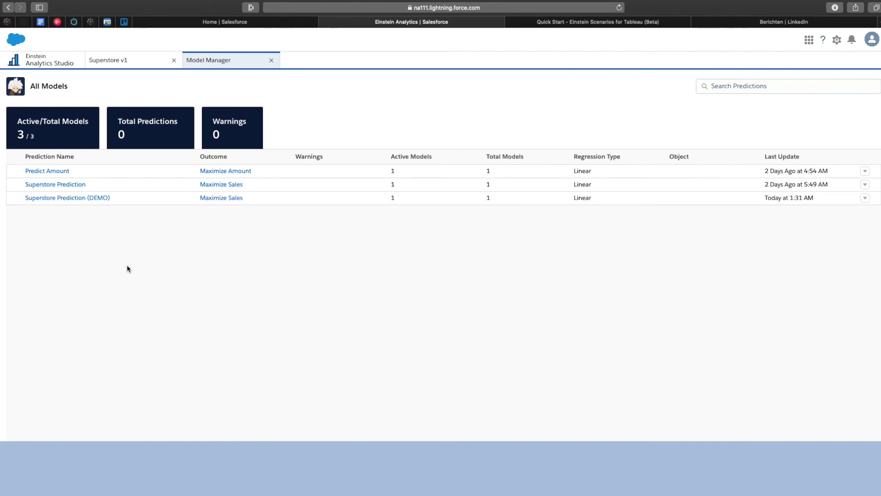
key("ctrl+Right")
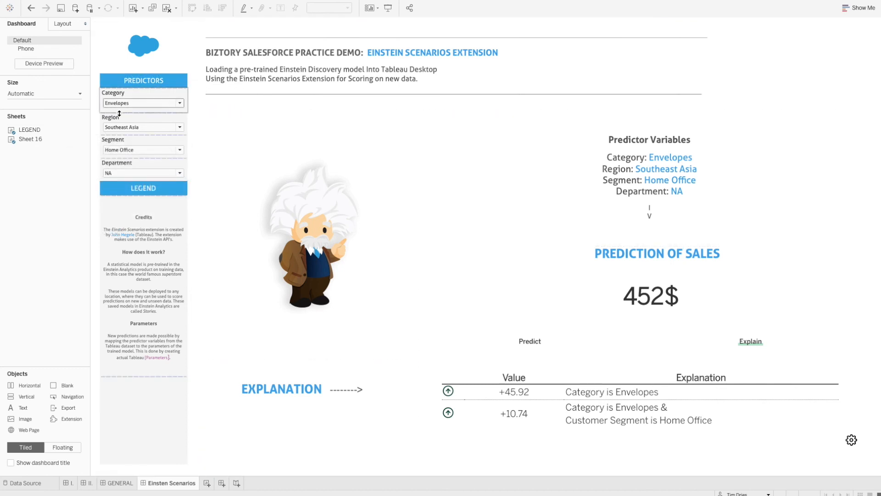
Step: Create a new dashboard and place an Extension object on its empty canvas
left_click(222, 485)
mouse_move(223, 487)
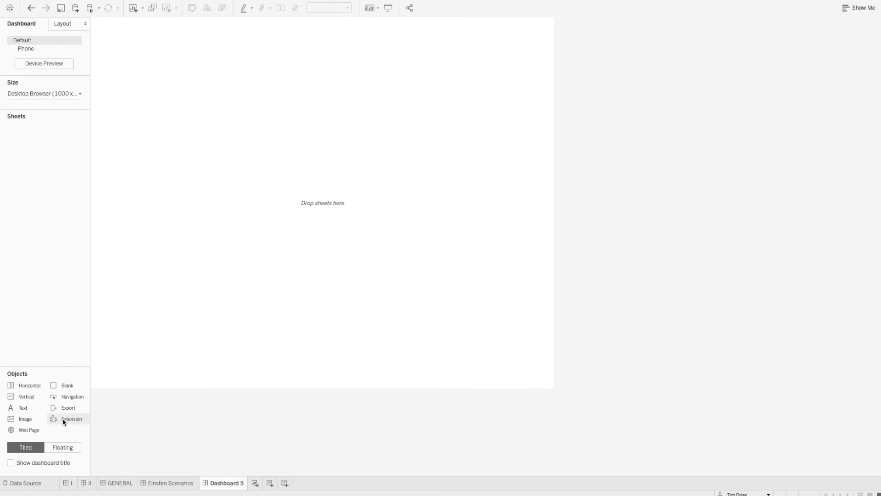
left_click_drag(64, 421, 107, 317)
left_click_drag(350, 177, 350, 176)
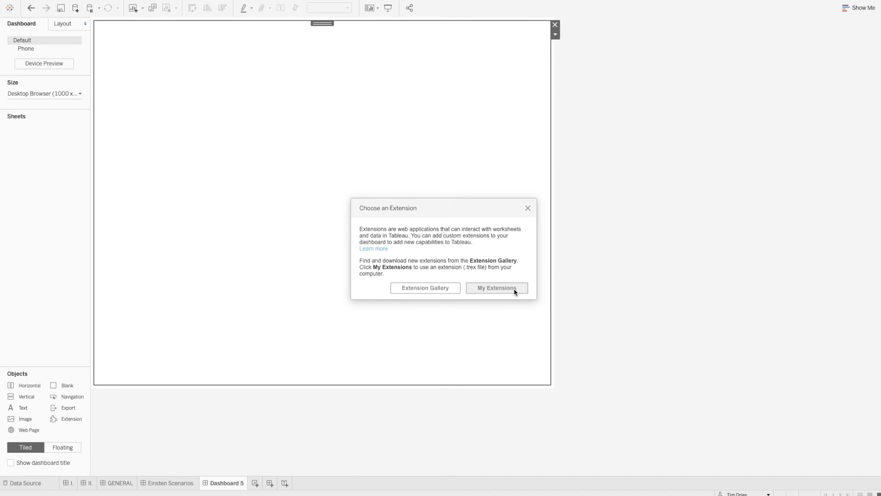
Step: Search this Mac for .trex files and load tableau-einstein-scenarios.trex as the dashboard's extension
left_click(497, 290)
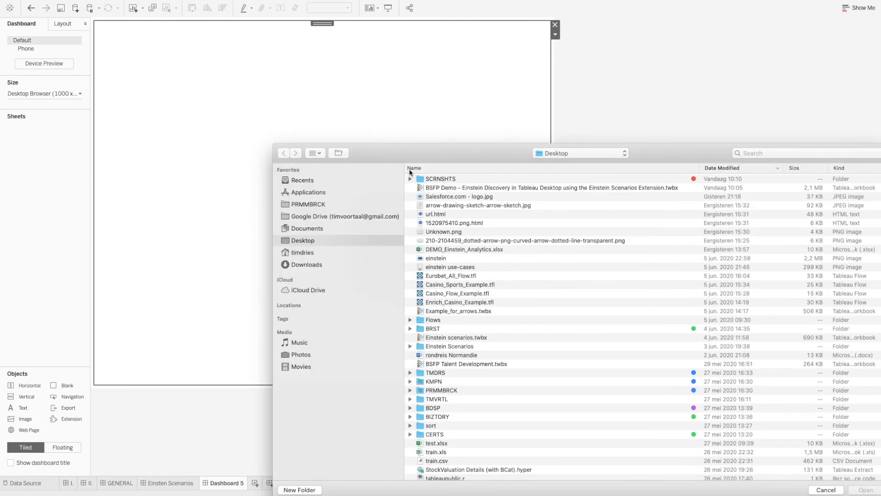
left_click_drag(473, 142, 356, 93)
left_click(635, 94)
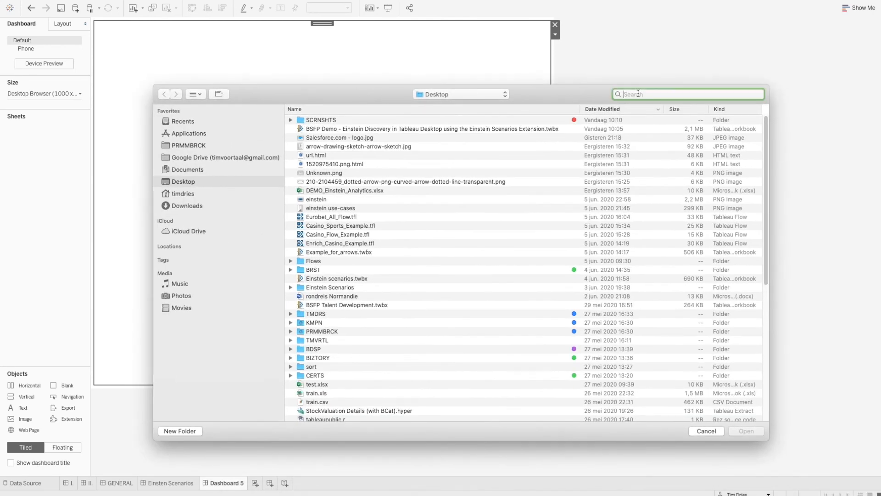
type(".trex")
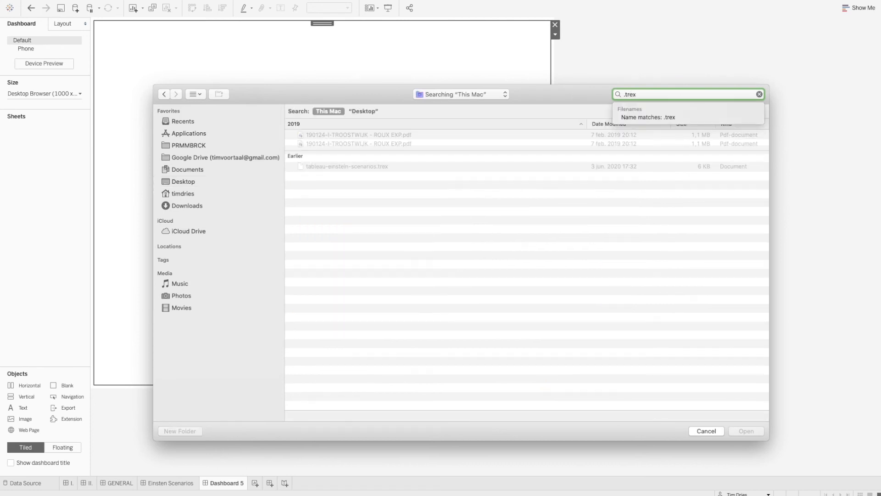
left_click(353, 167)
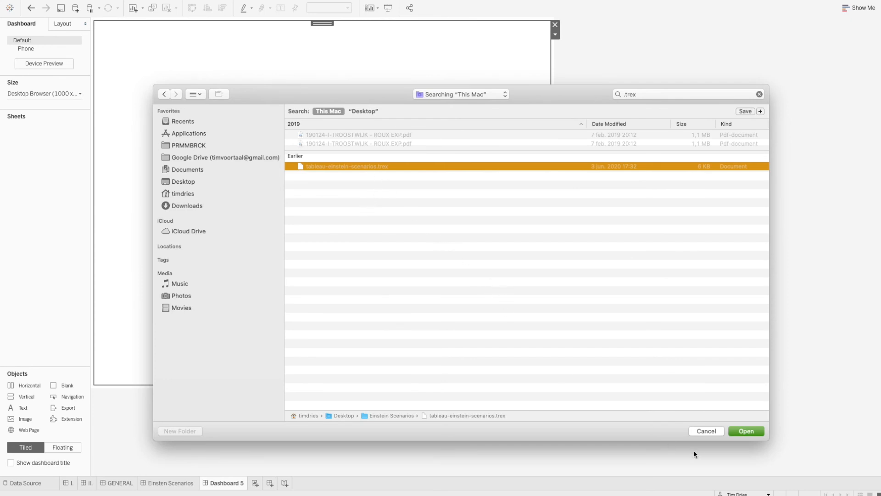
left_click(735, 432)
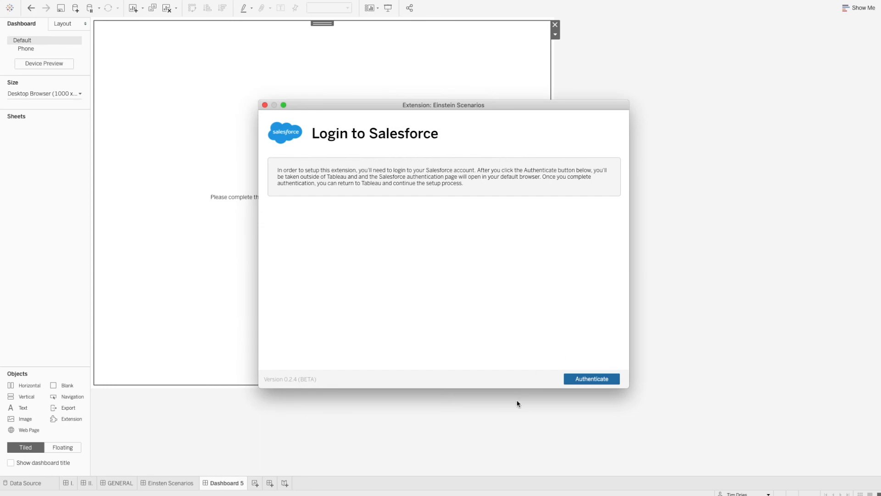
Step: Authenticate the extension with Salesforce, select Superstore Prediction as the Einstein prediction definition, and continue to the field mapping
left_click(598, 383)
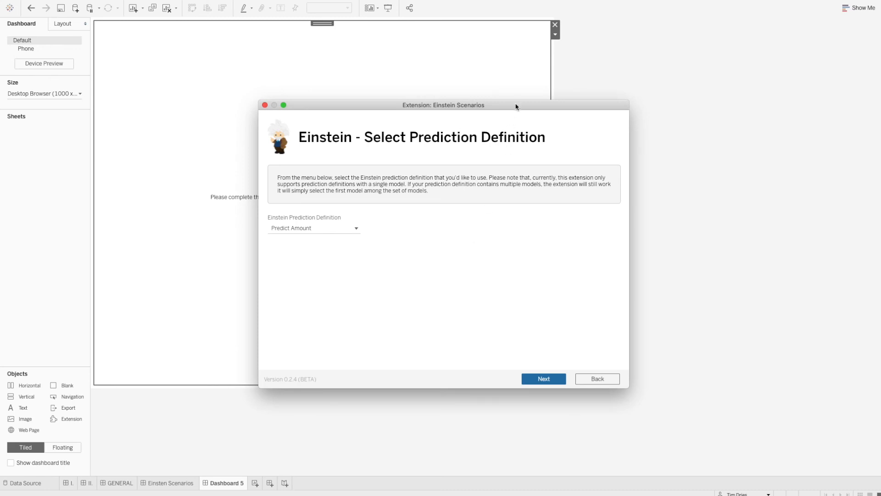
left_click(357, 229)
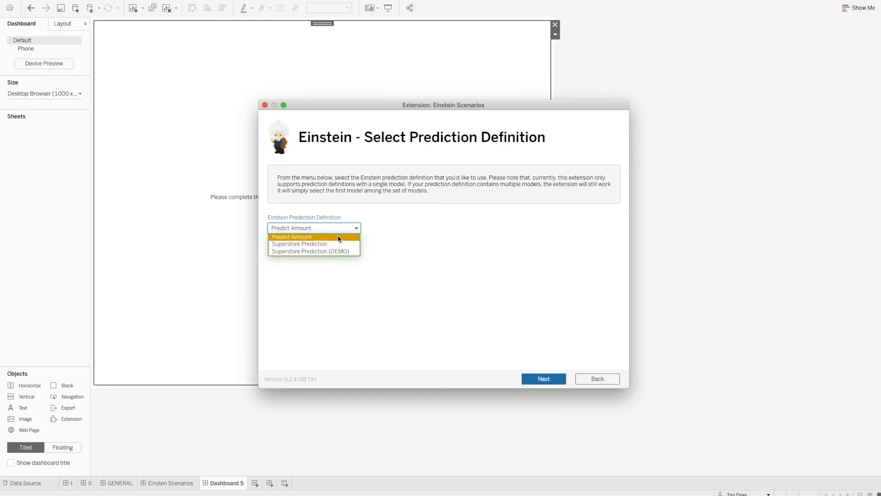
left_click(317, 246)
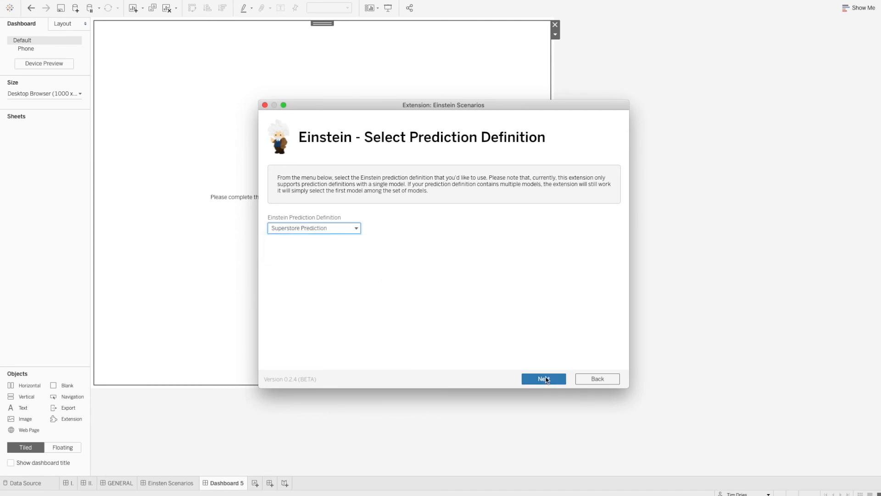
left_click(547, 379)
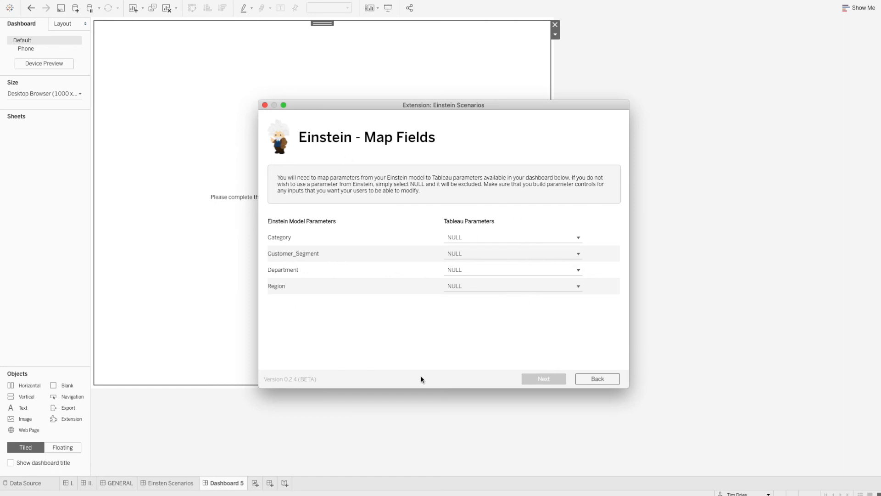
Step: Map the model's Category, Customer_Segment, Department and Region to the Tableau parameters Category, Segment, Department and Region, and continue to the confirmation
left_click(486, 236)
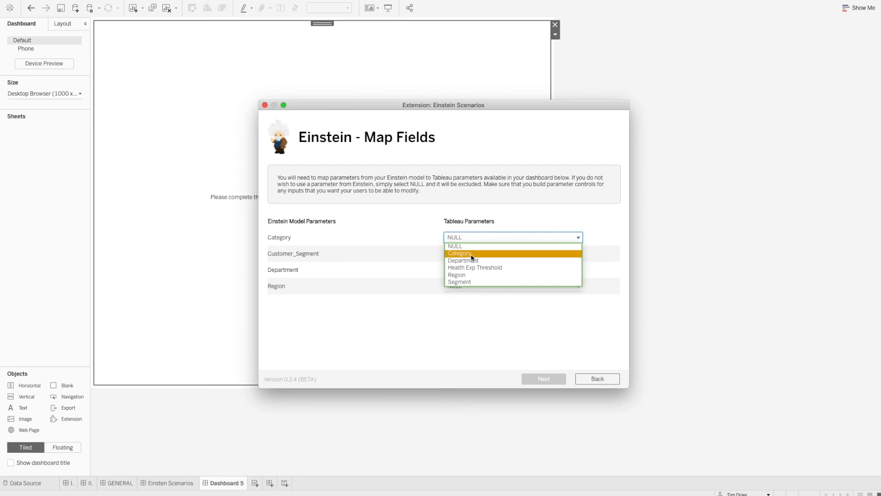
left_click(472, 253)
left_click(478, 254)
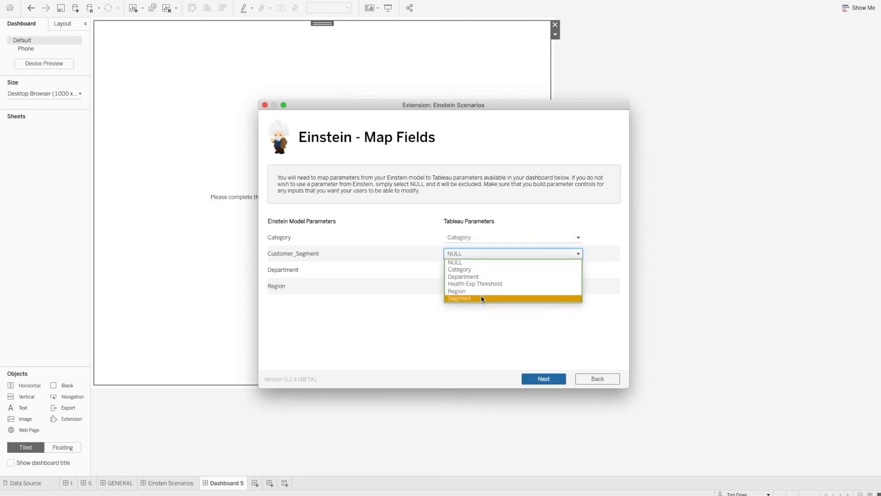
left_click(483, 298)
left_click(481, 271)
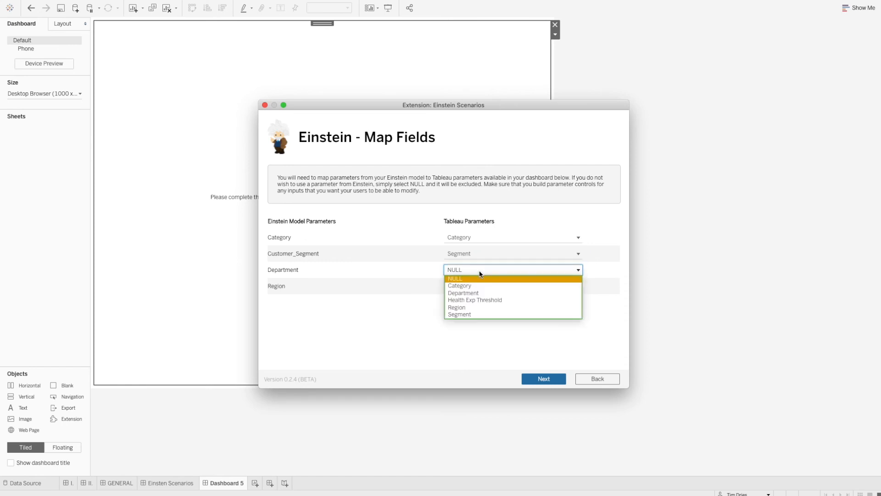
left_click(483, 293)
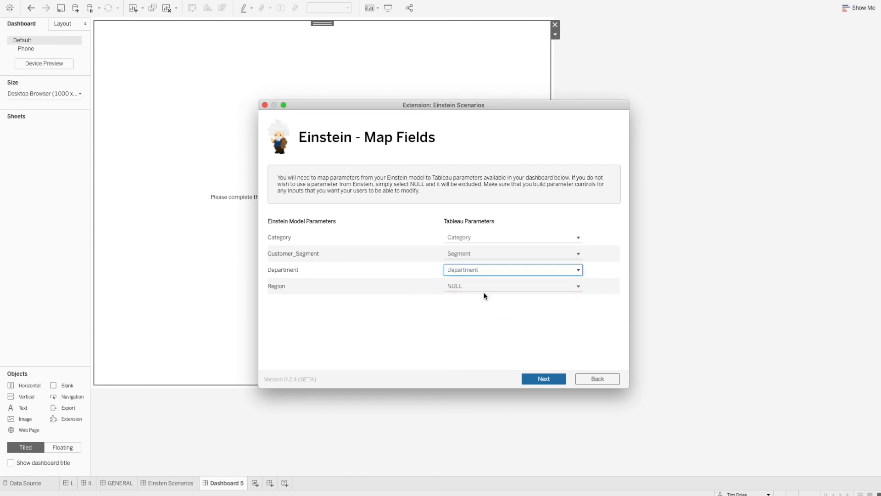
left_click(476, 290)
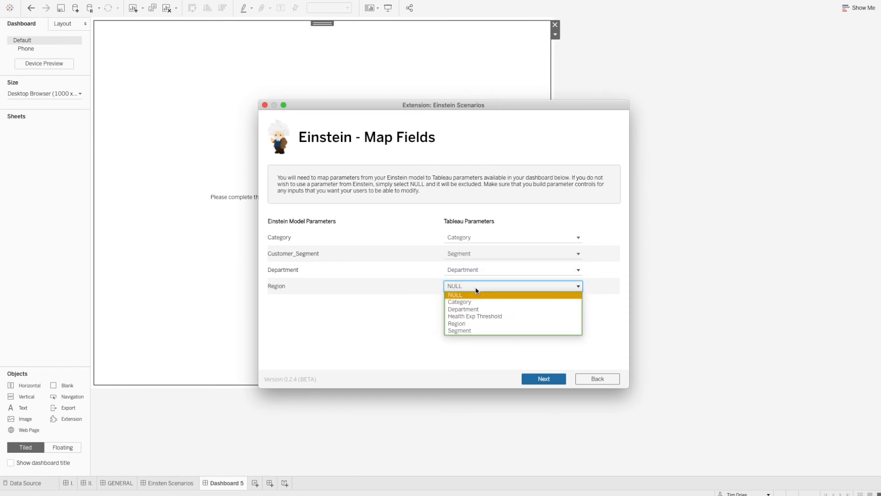
left_click(470, 323)
left_click(272, 287)
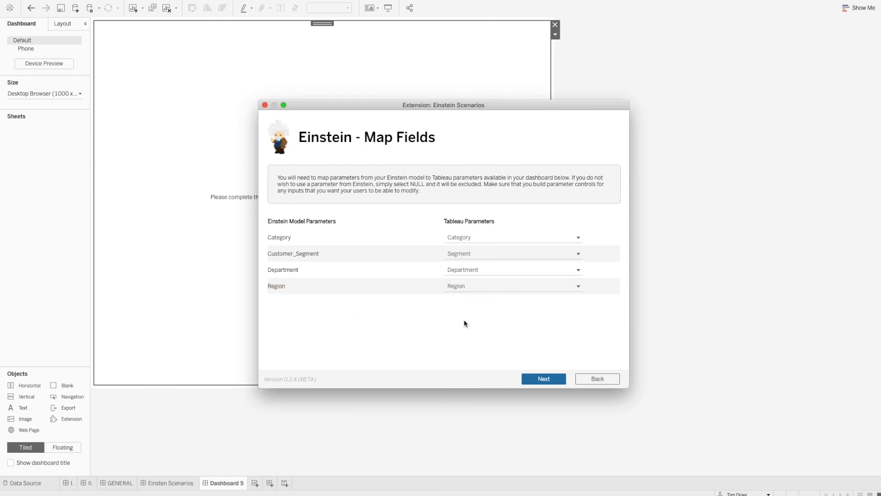
left_click(462, 291)
left_click(428, 294)
left_click(543, 378)
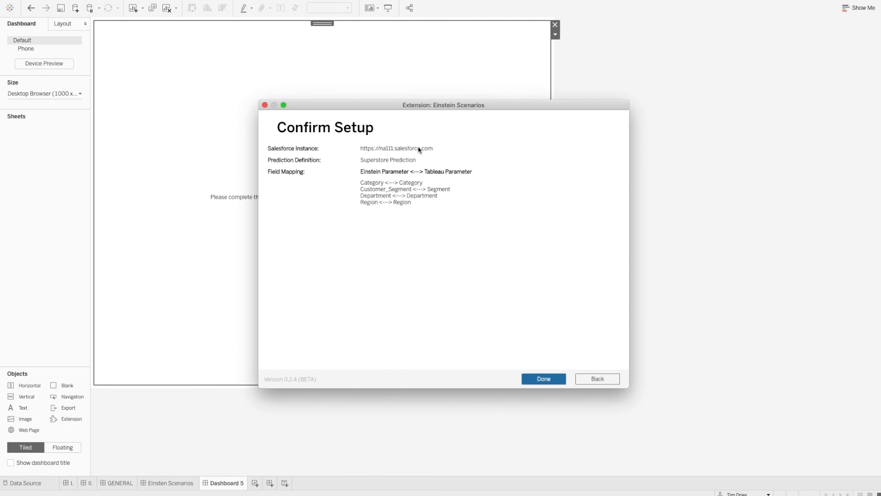
Step: Review the Salesforce instance, prediction definition and field mapping, and complete the extension setup
left_click_drag(279, 129, 435, 147)
left_click_drag(431, 159, 364, 160)
left_click_drag(361, 183, 412, 205)
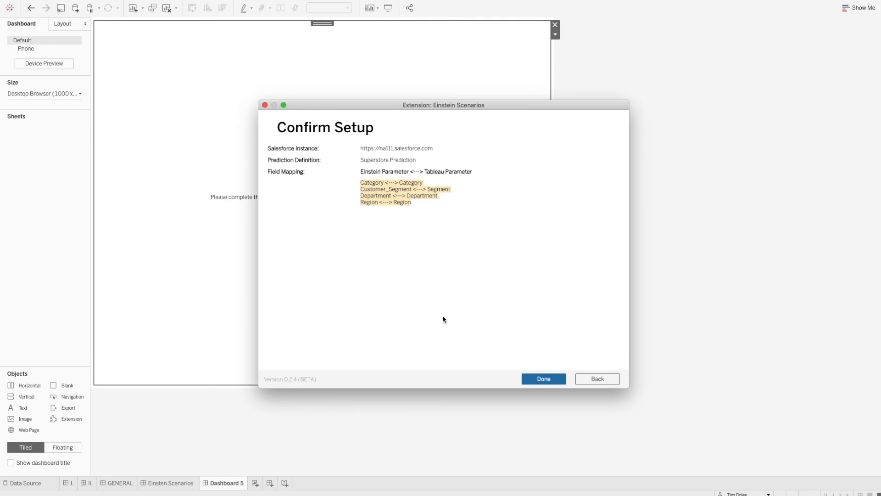
left_click(389, 207)
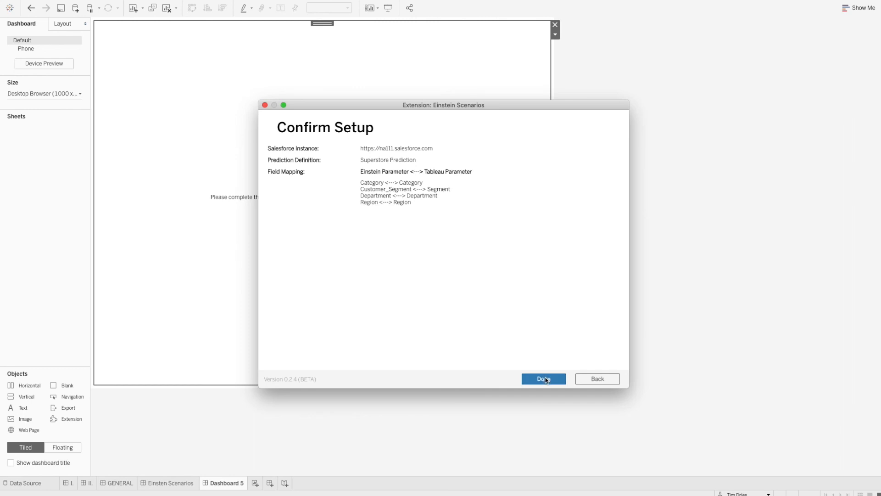
left_click(546, 378)
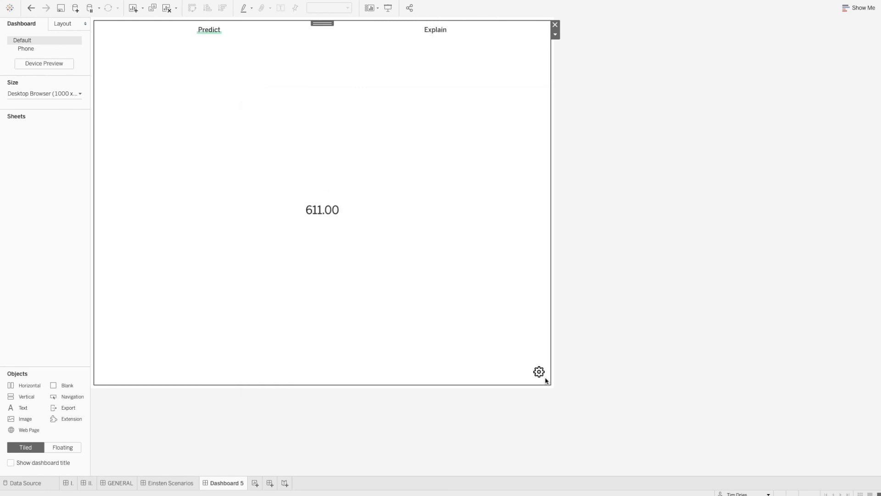
Step: Add Blank objects above and below the extension and adjust the layout so the extension sits mid-dashboard
left_click_drag(64, 389, 340, 329)
left_click_drag(65, 385, 403, 59)
left_click_drag(392, 202, 387, 264)
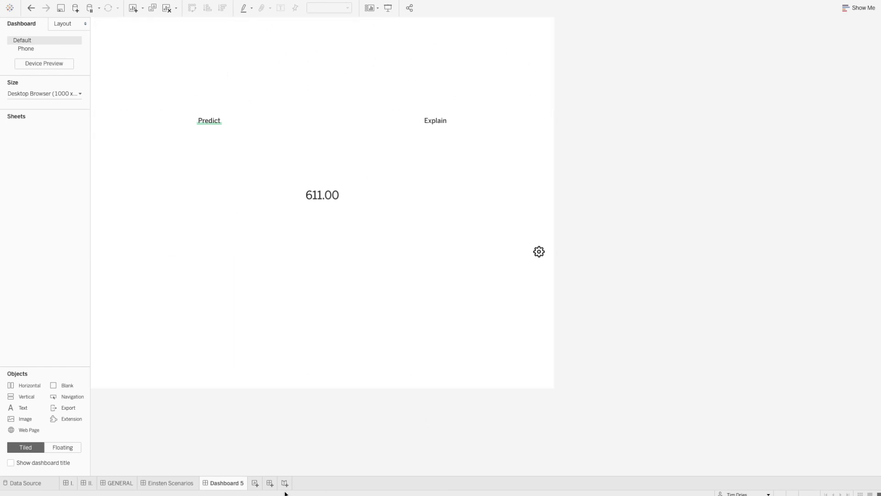
Step: Create a new worksheet with an empty string "" on Rows and add it to Dashboard 5 beside the extension
left_click(255, 483)
double_click(248, 40)
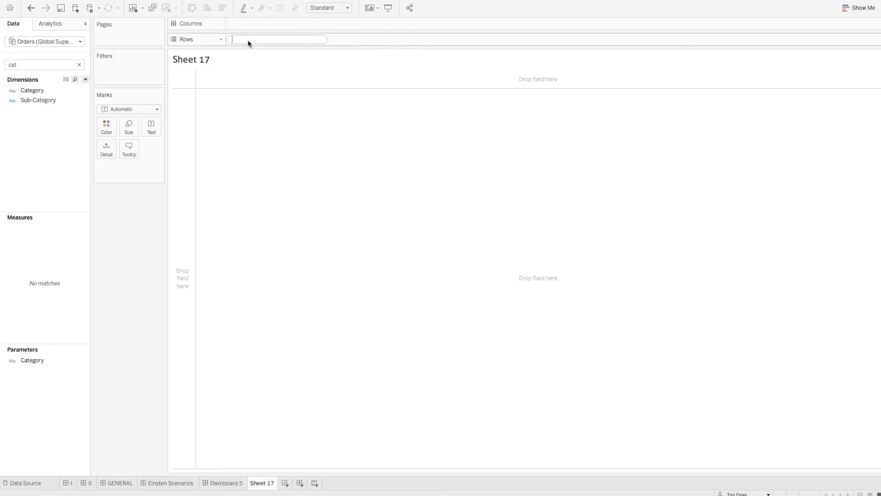
type("\"\"")
key("Return")
left_click(224, 484)
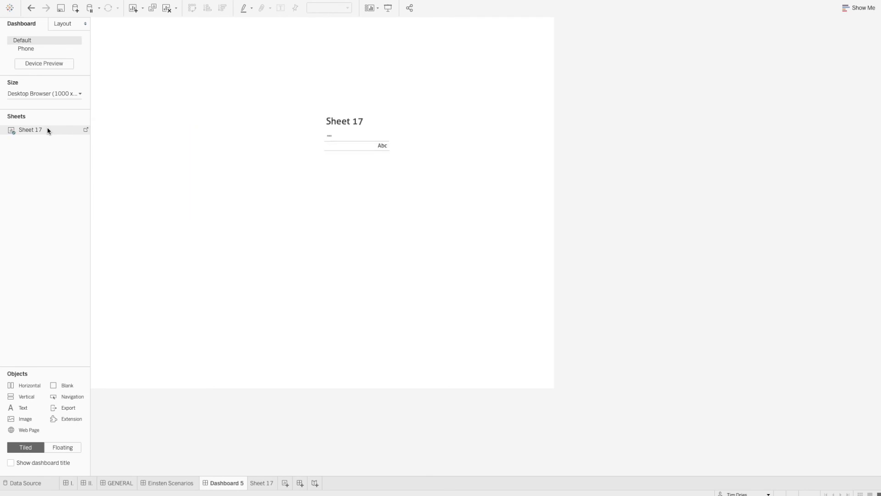
Step: Show the Category and Department parameter controls on the dashboard through the placed Sheet 17
left_click(378, 128)
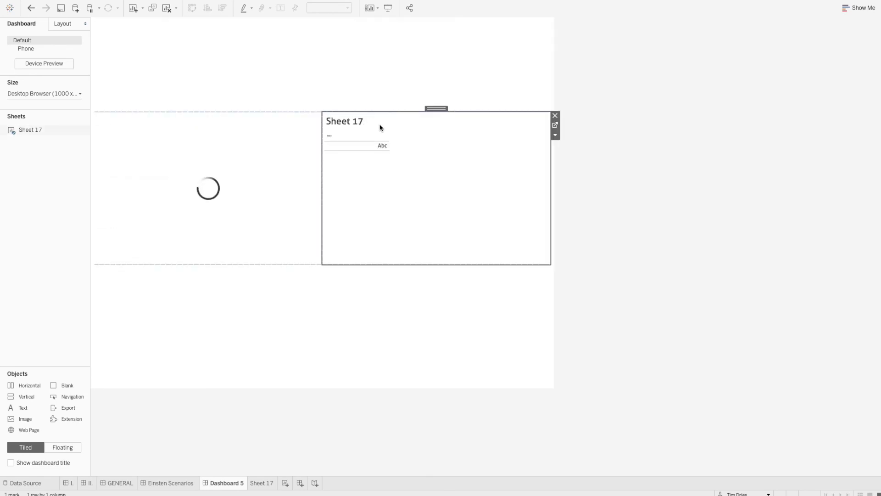
left_click(555, 135)
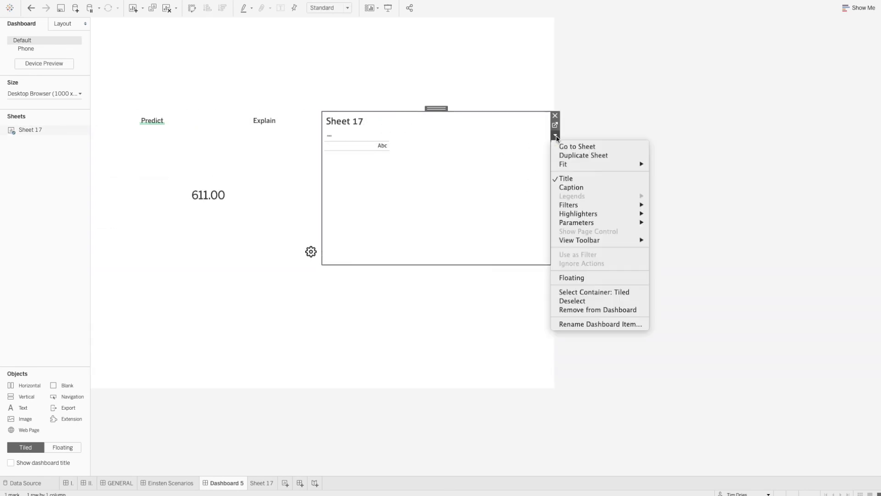
mouse_move(601, 223)
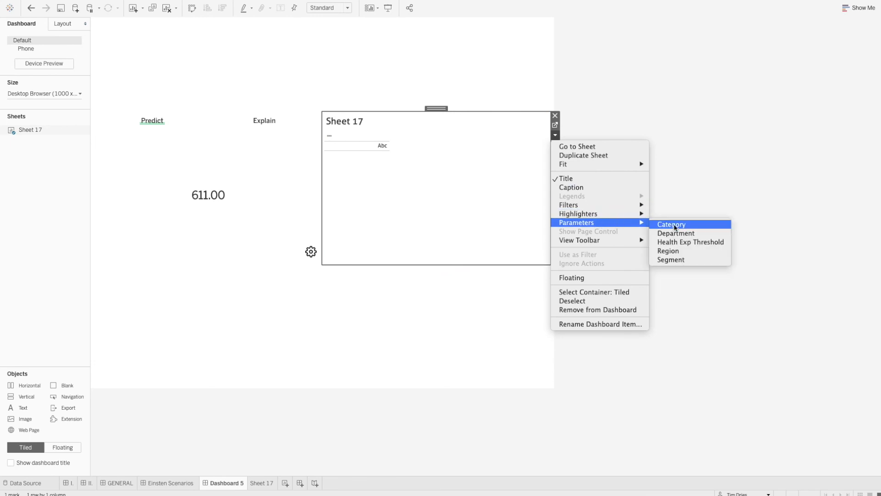
left_click(705, 224)
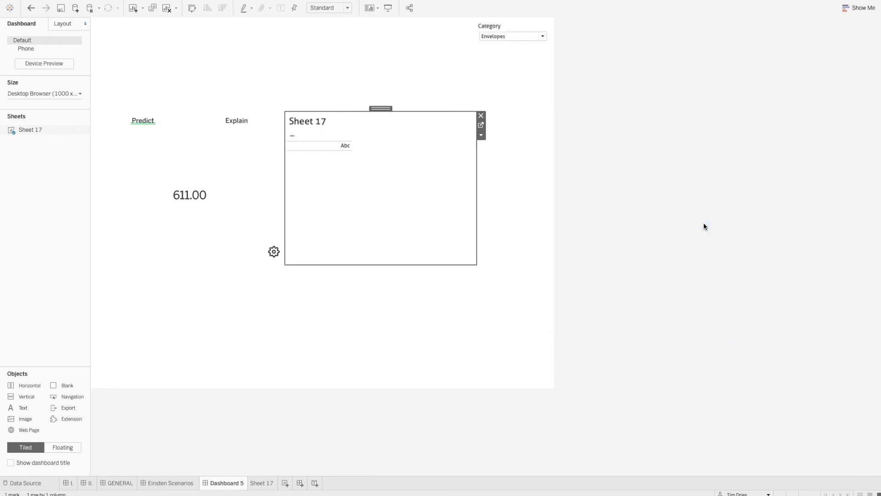
left_click(481, 135)
mouse_move(564, 222)
left_click(597, 233)
Step: Show the Region and Segment parameter controls as well, and remove Sheet 17 from the dashboard
left_click(481, 135)
mouse_move(522, 224)
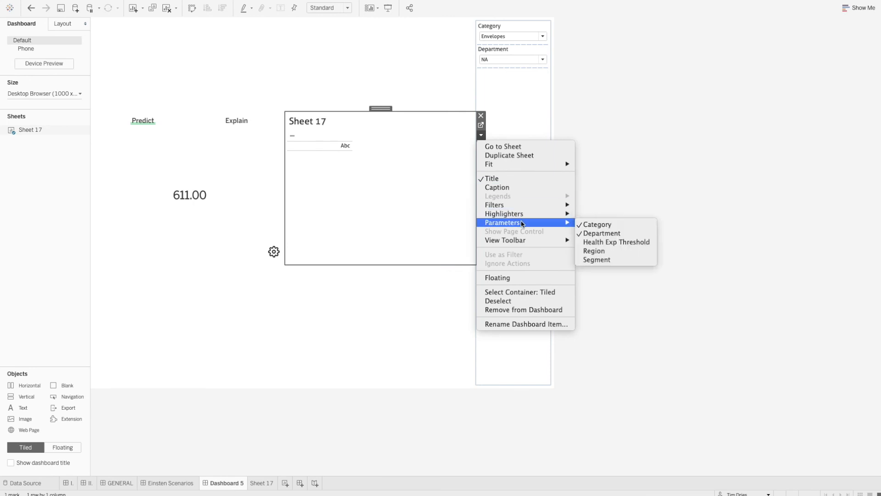
left_click(594, 250)
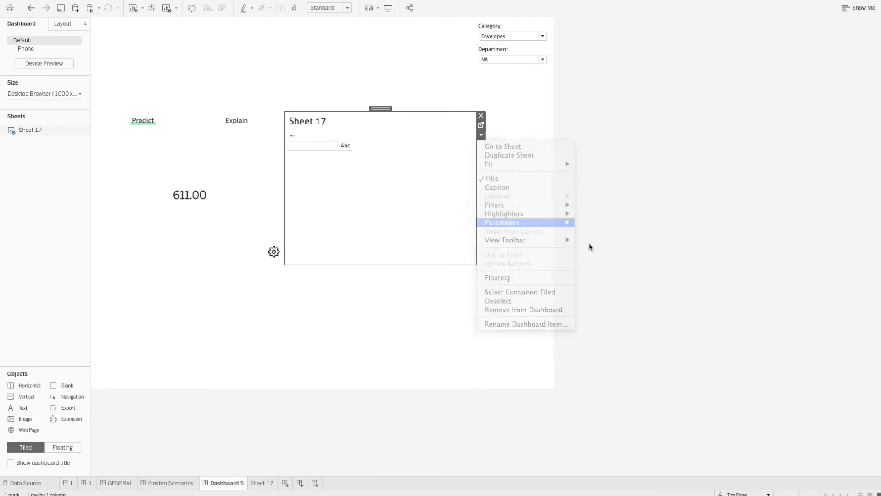
left_click(481, 135)
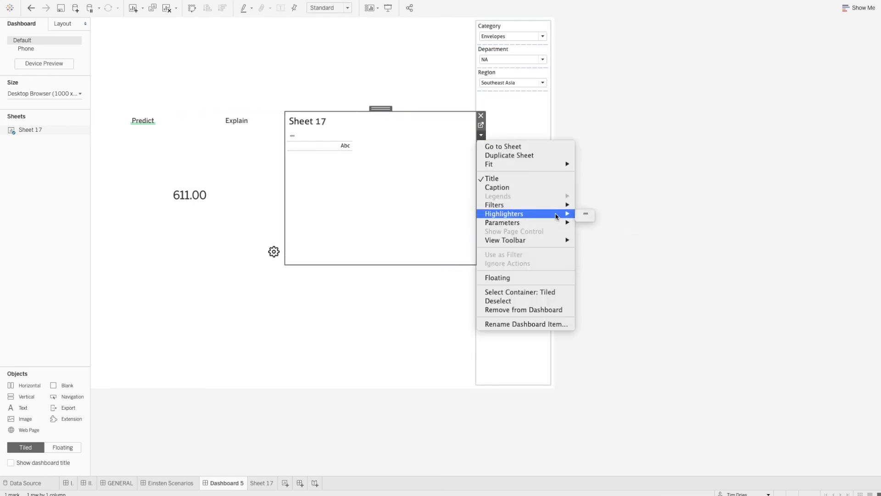
mouse_move(559, 228)
left_click(605, 259)
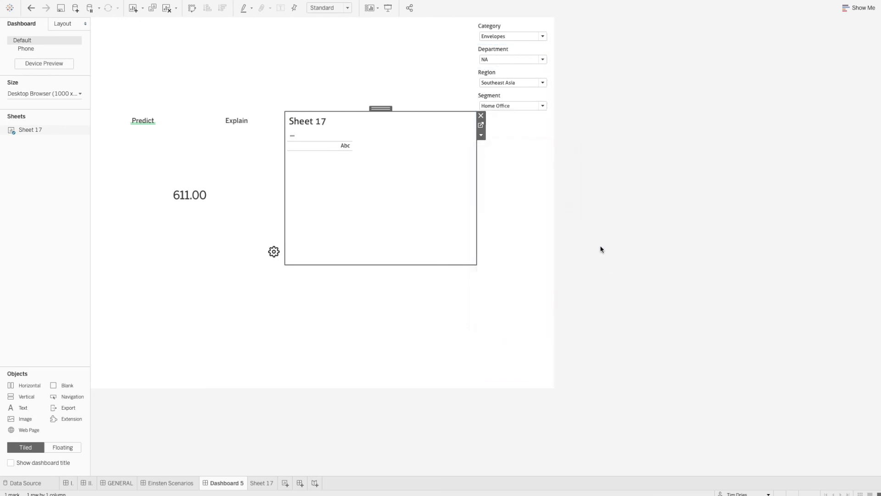
left_click(480, 116)
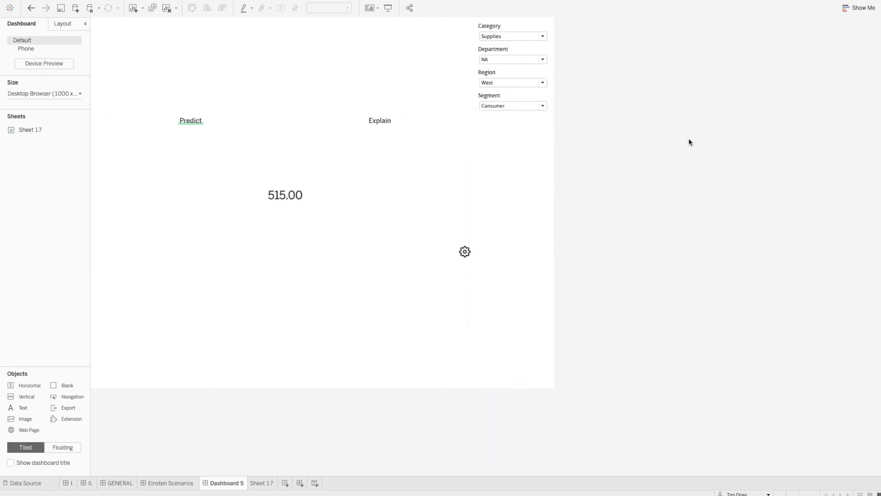
Step: Set the Category parameter to Tables and the Region parameter to South on the dashboard
left_click(497, 37)
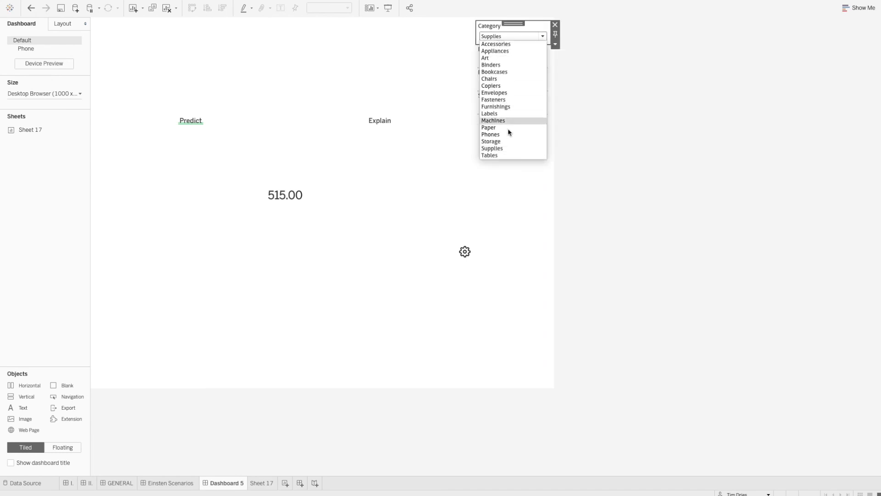
left_click(495, 154)
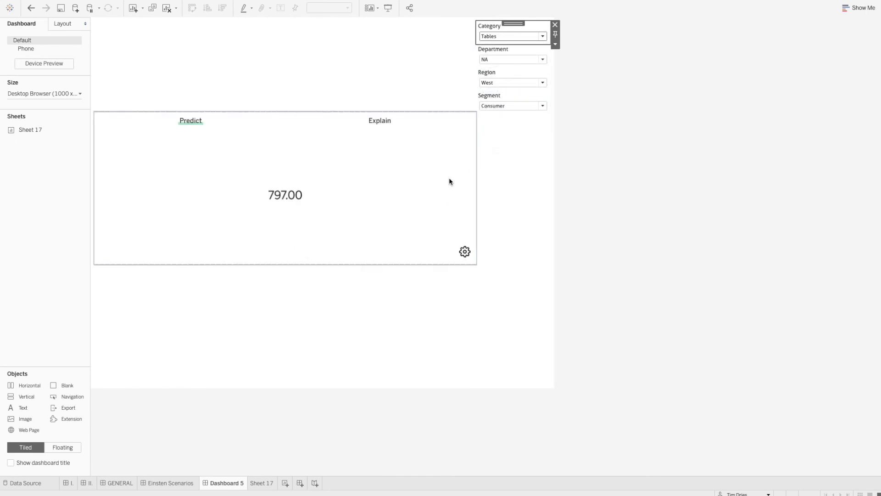
left_click(501, 83)
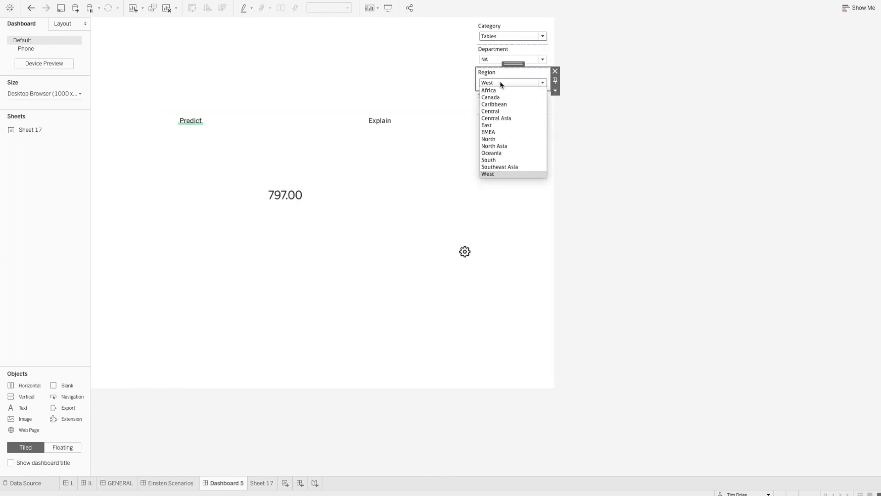
left_click(497, 160)
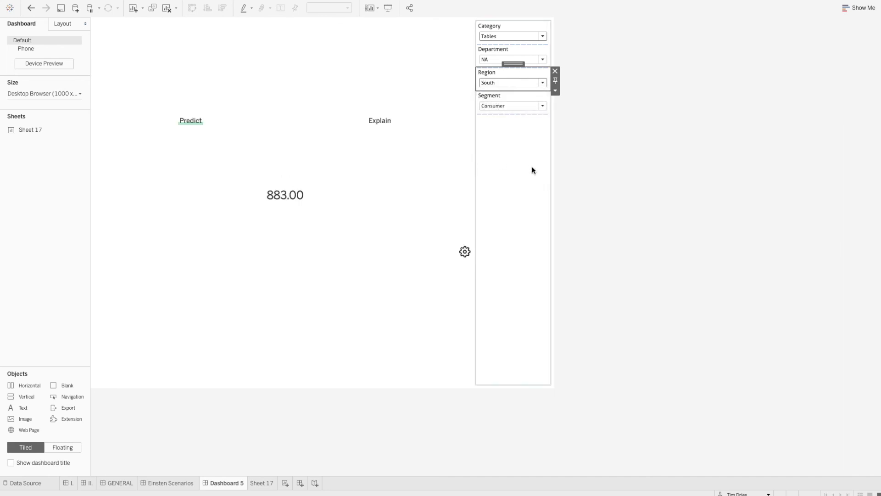
Step: Try the Corporate value for the Segment parameter and return it to Consumer
left_click(513, 106)
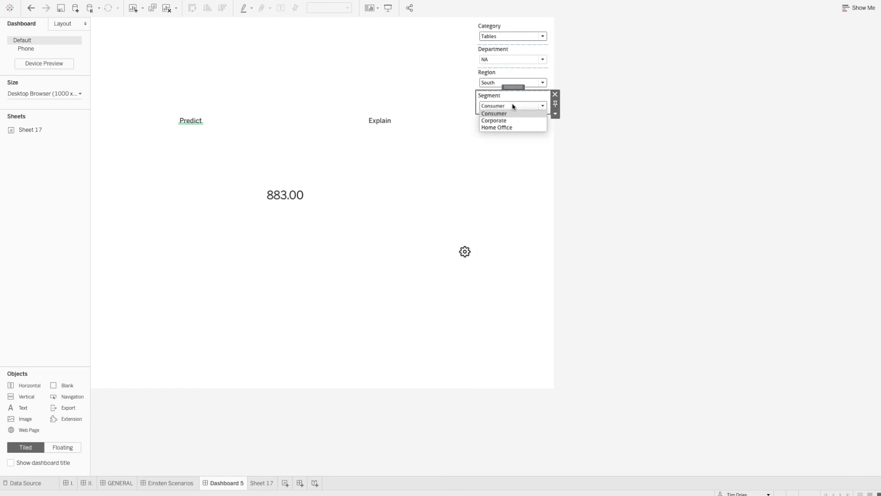
left_click(513, 120)
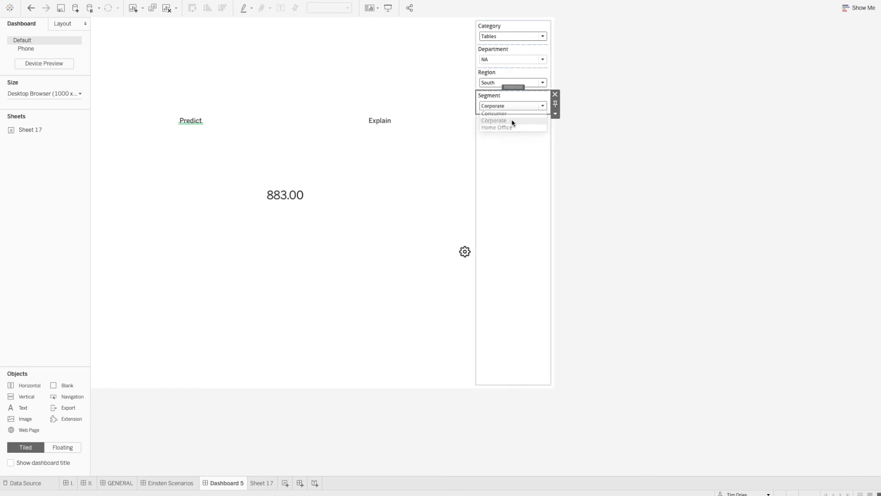
left_click(511, 106)
left_click(513, 115)
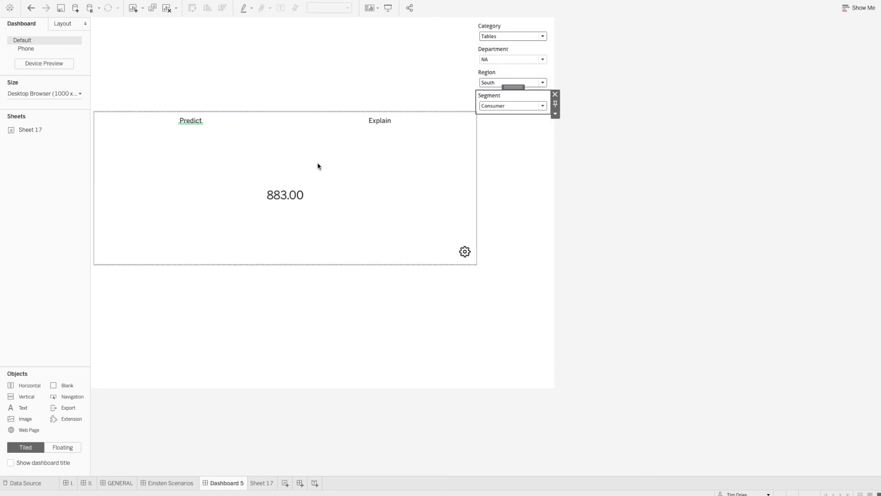
Step: Examine the extension's Explain view for the chosen parameters and compare it with the Predict view
left_click(386, 127)
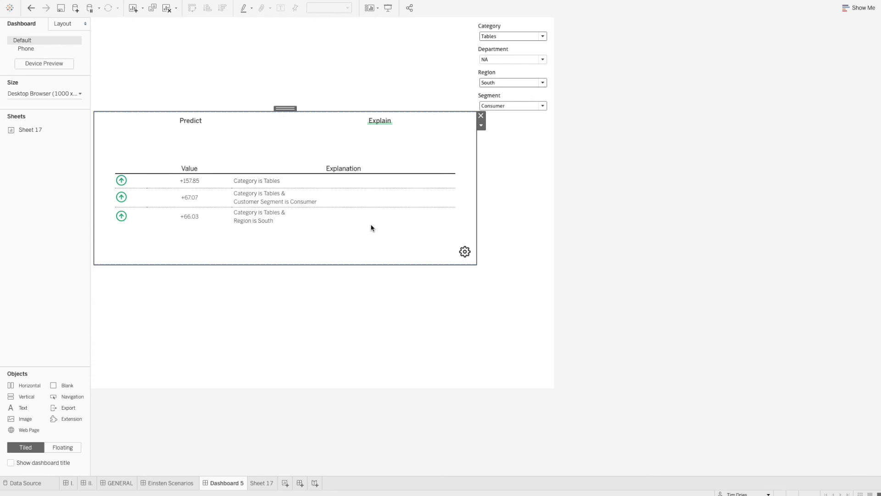
left_click(202, 126)
left_click(361, 126)
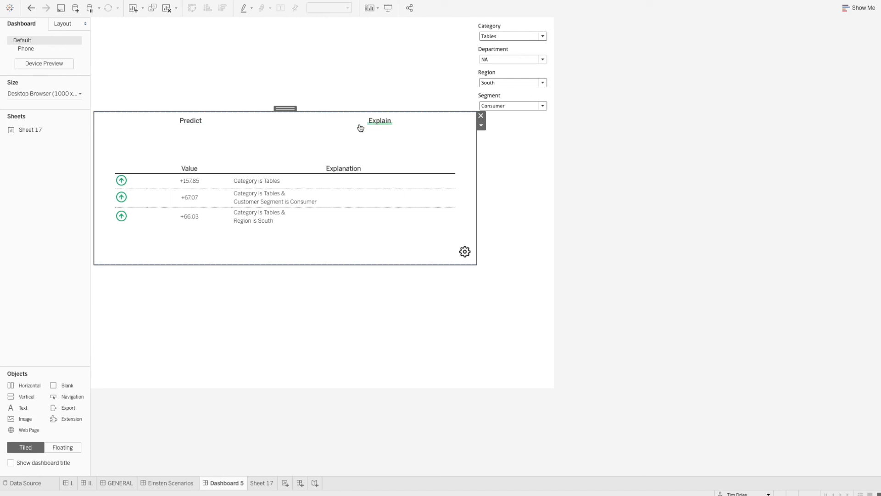
left_click(198, 125)
Step: Shorten the existing Einstein extension and add a second extension directly below it from the tableau-einstein-scenarios.trex file
left_click_drag(295, 265, 298, 203)
left_click_drag(68, 418, 283, 258)
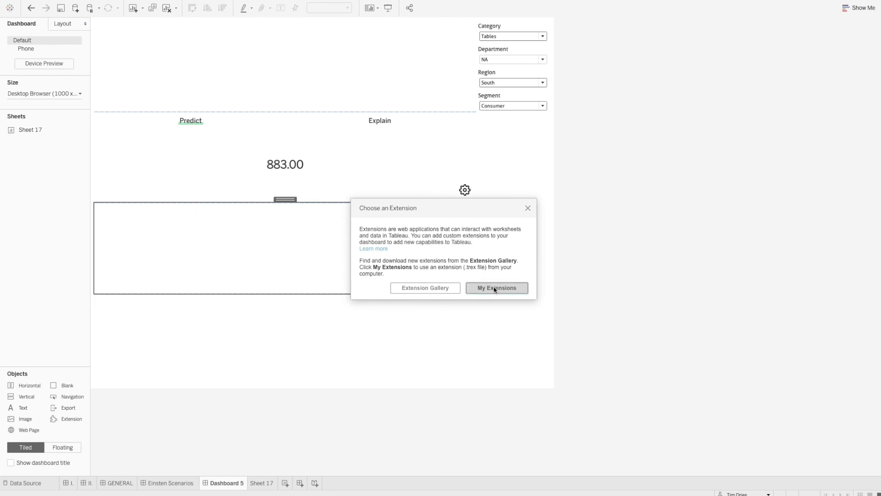
left_click(495, 288)
left_click(755, 154)
type("t")
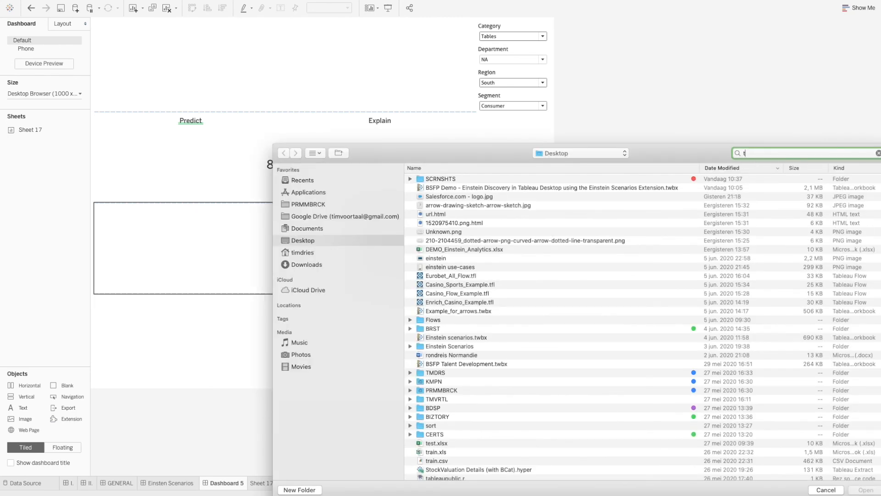
type("rex")
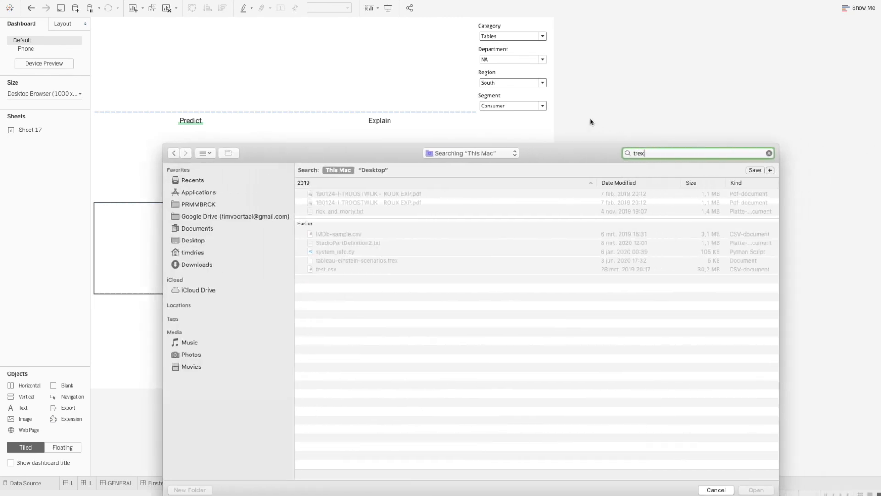
left_click(380, 260)
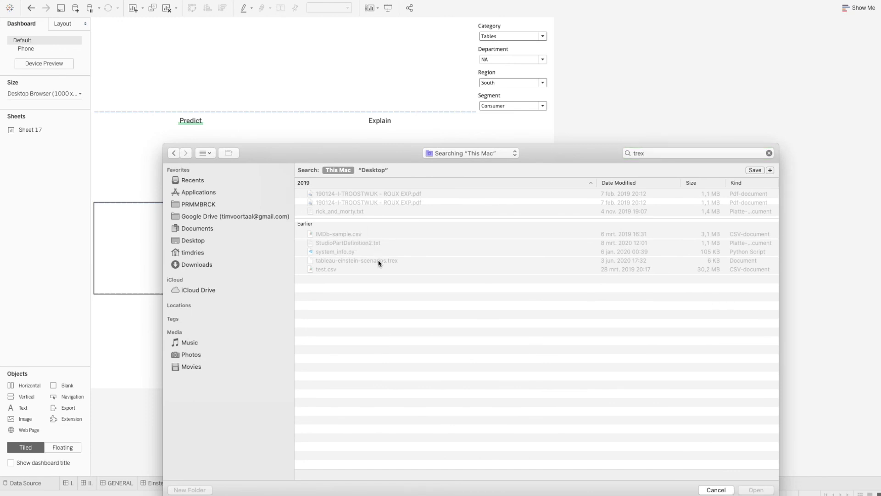
left_click(756, 490)
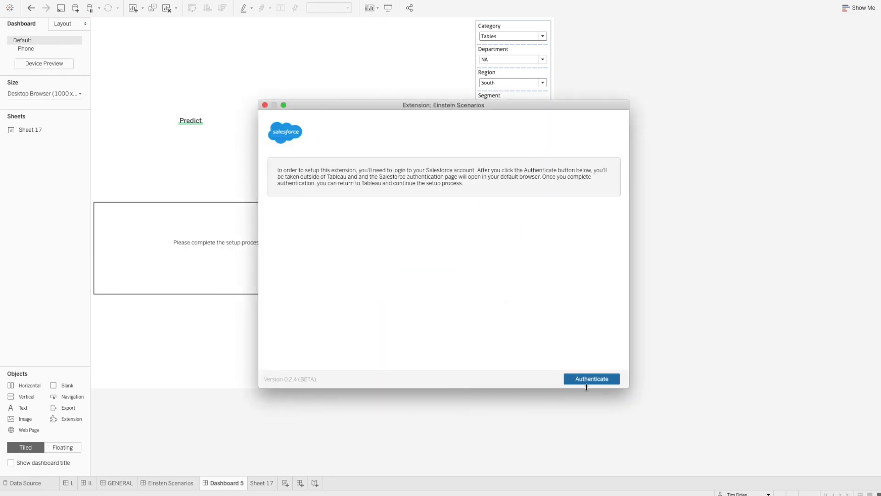
Step: Authenticate the new extension with Salesforce and choose Superstore Prediction as its Einstein prediction definition
left_click(591, 382)
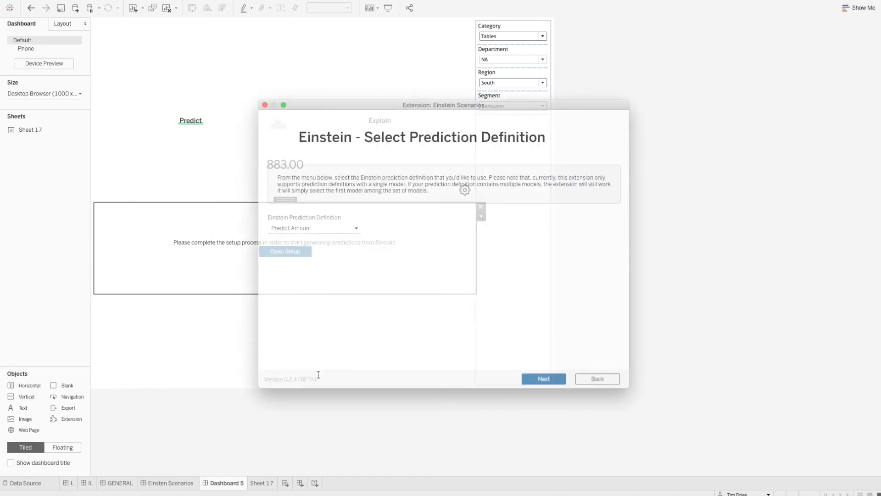
left_click(314, 229)
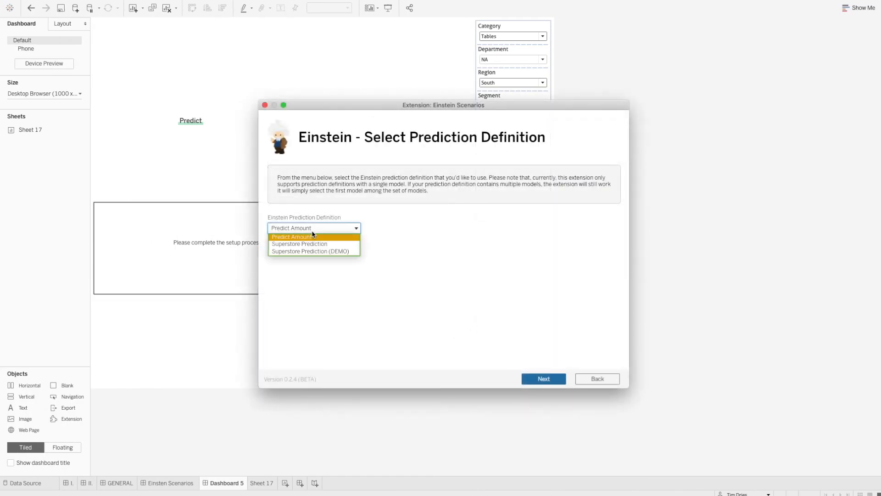
left_click(312, 243)
left_click(548, 377)
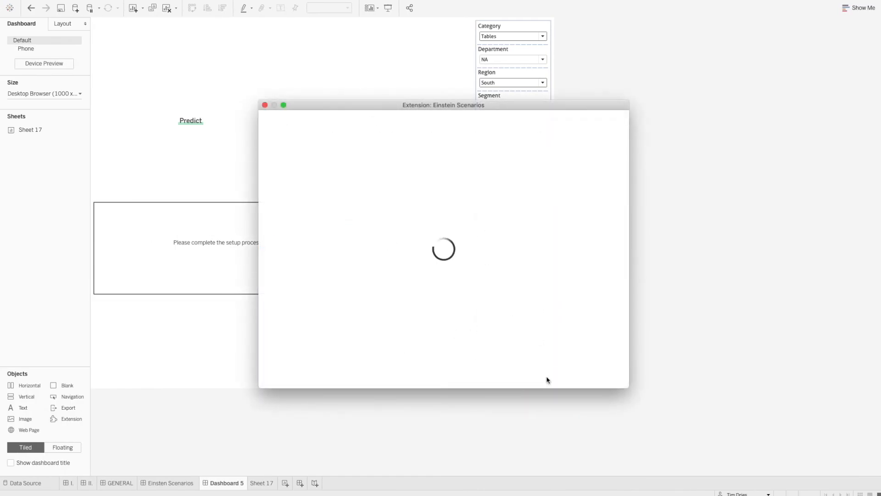
Step: Map the model fields Category, Customer_Segment, Department and Region to the Tableau parameters Category, Segment, Department and Region
left_click(490, 237)
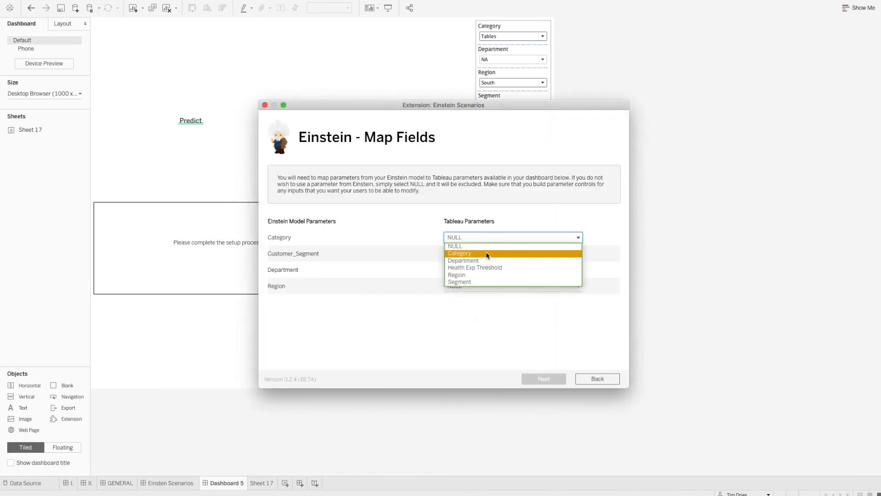
left_click(486, 252)
left_click(484, 253)
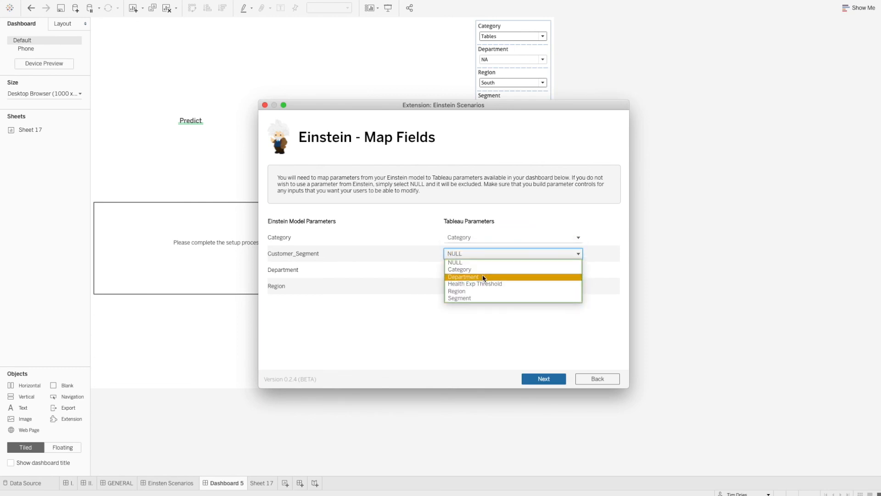
left_click(482, 297)
left_click(477, 269)
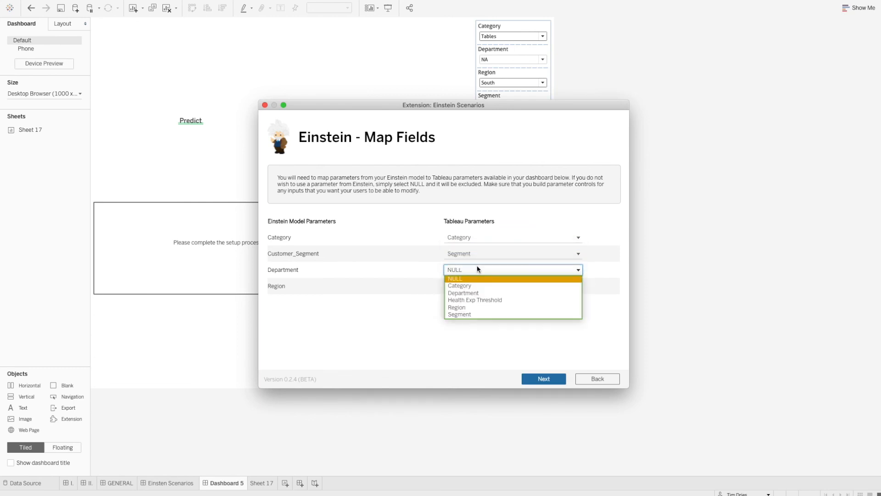
left_click(474, 294)
left_click(478, 287)
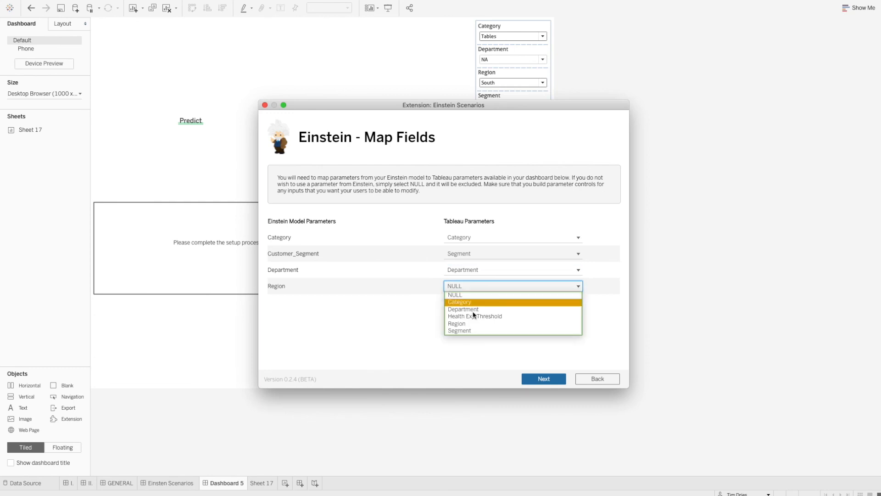
left_click(473, 324)
Step: Complete the second extension's setup and switch it to the Explain view
left_click(528, 378)
left_click(544, 378)
left_click(385, 213)
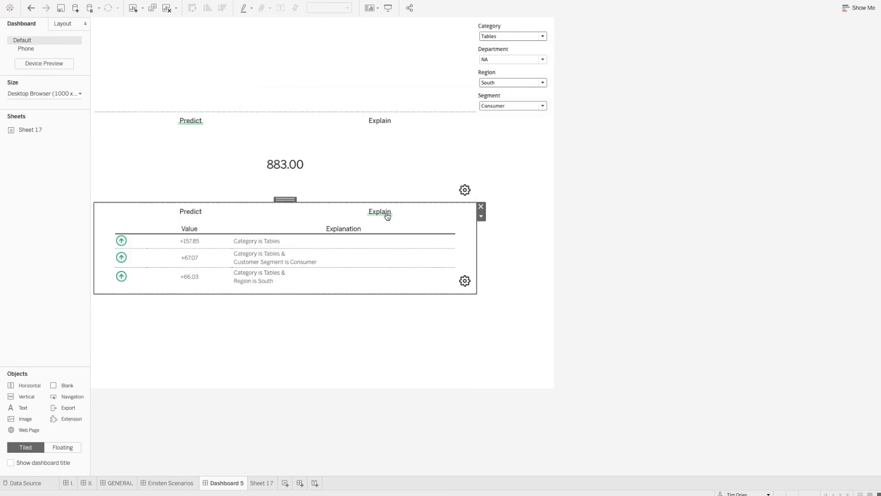
left_click(596, 222)
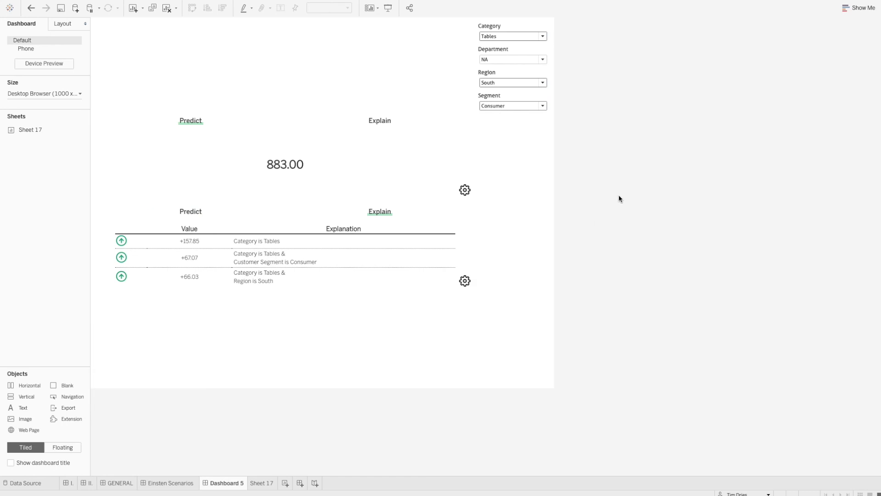